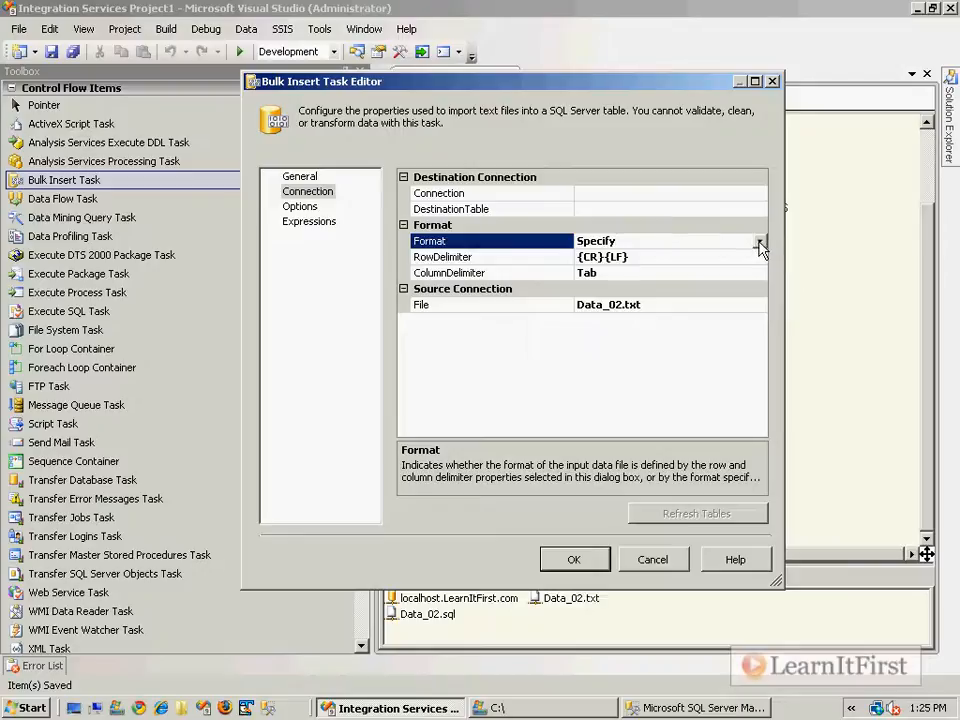
Keep the Format as Specify and the row delimiter as {CR}{LF}.
click(760, 246)
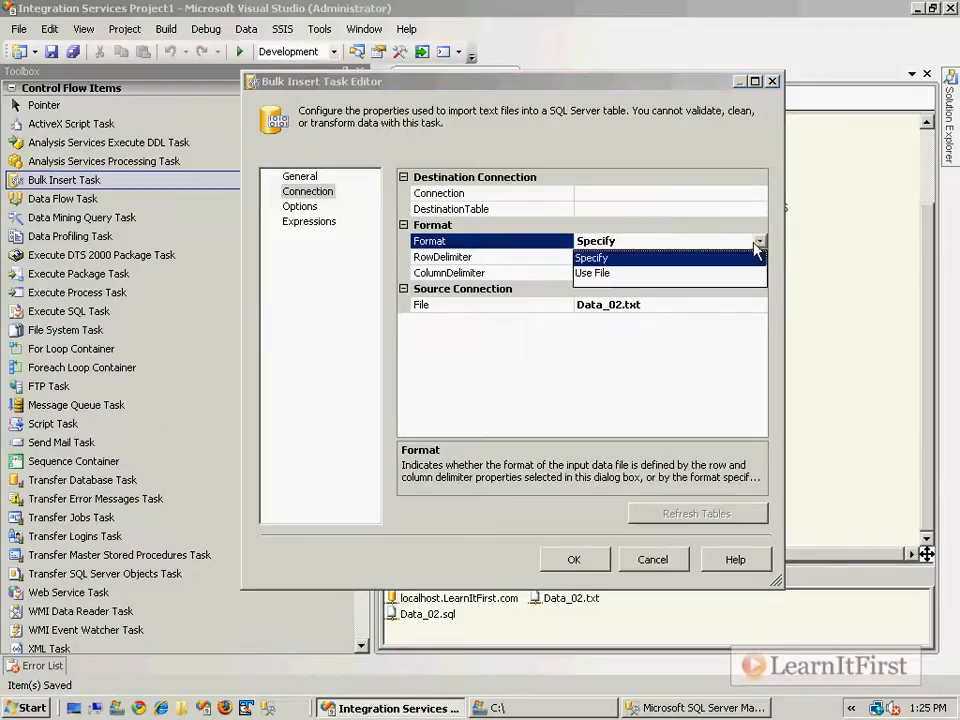
click(591, 274)
click(430, 258)
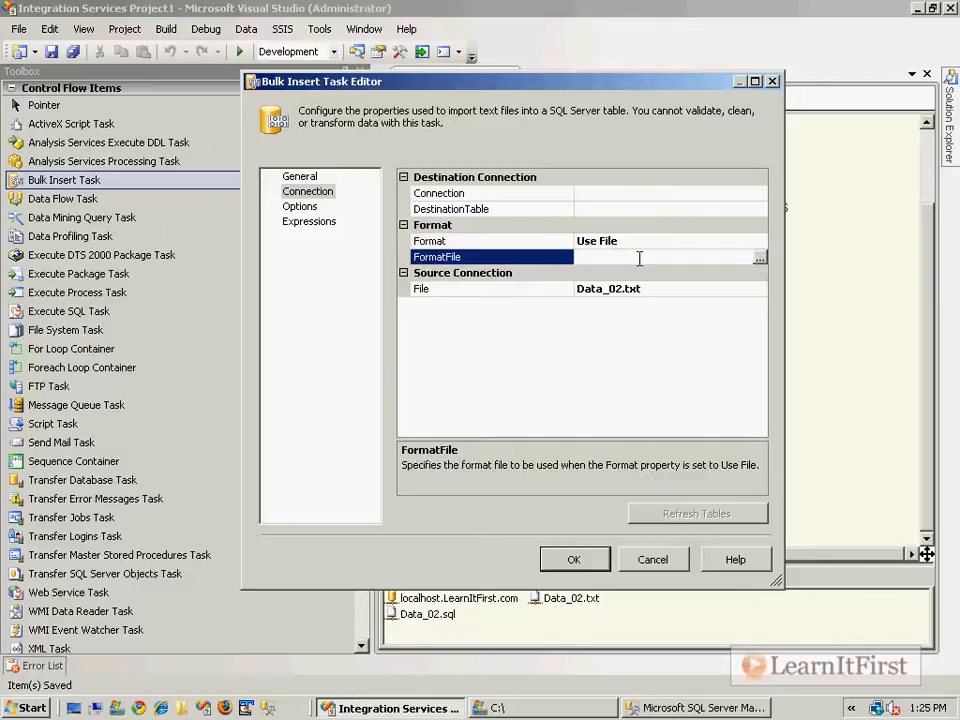
click(673, 240)
click(760, 241)
click(669, 258)
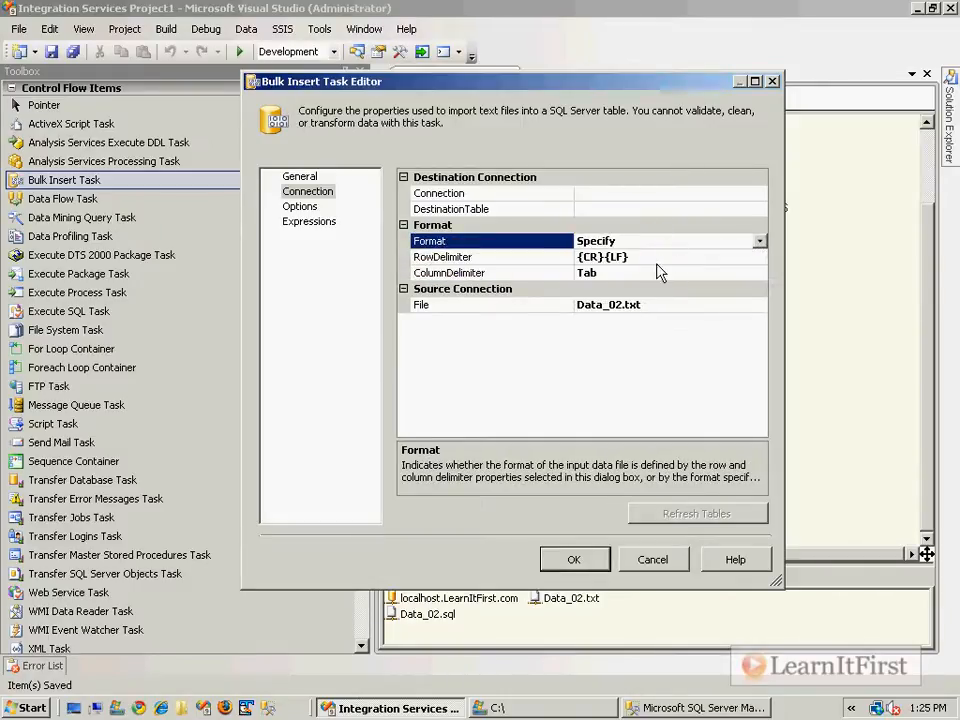
click(470, 257)
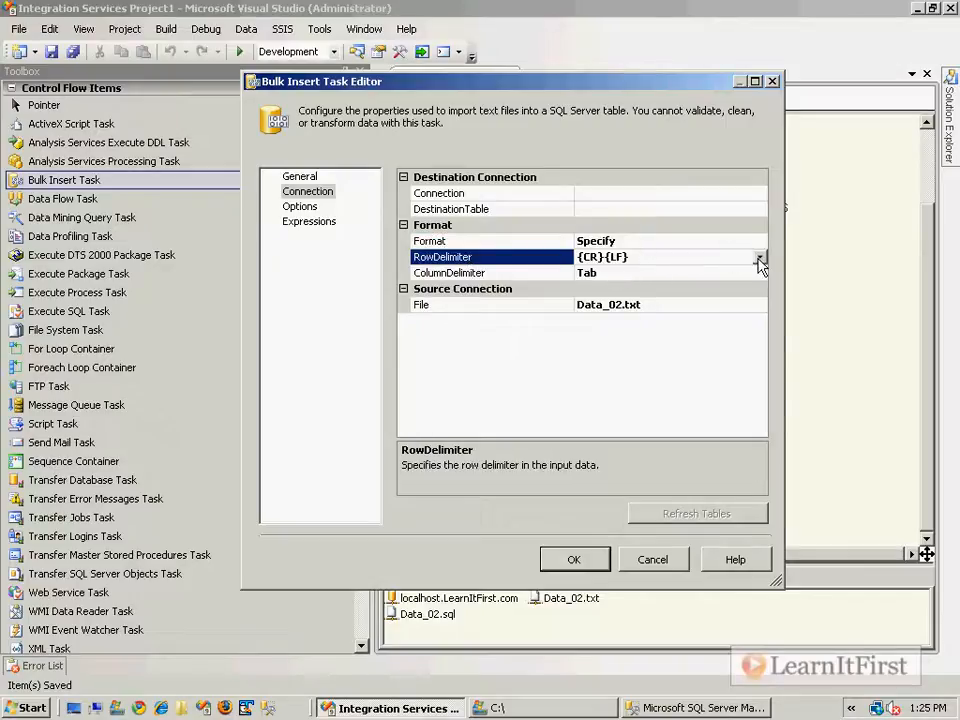
double_click(697, 258)
click(679, 259)
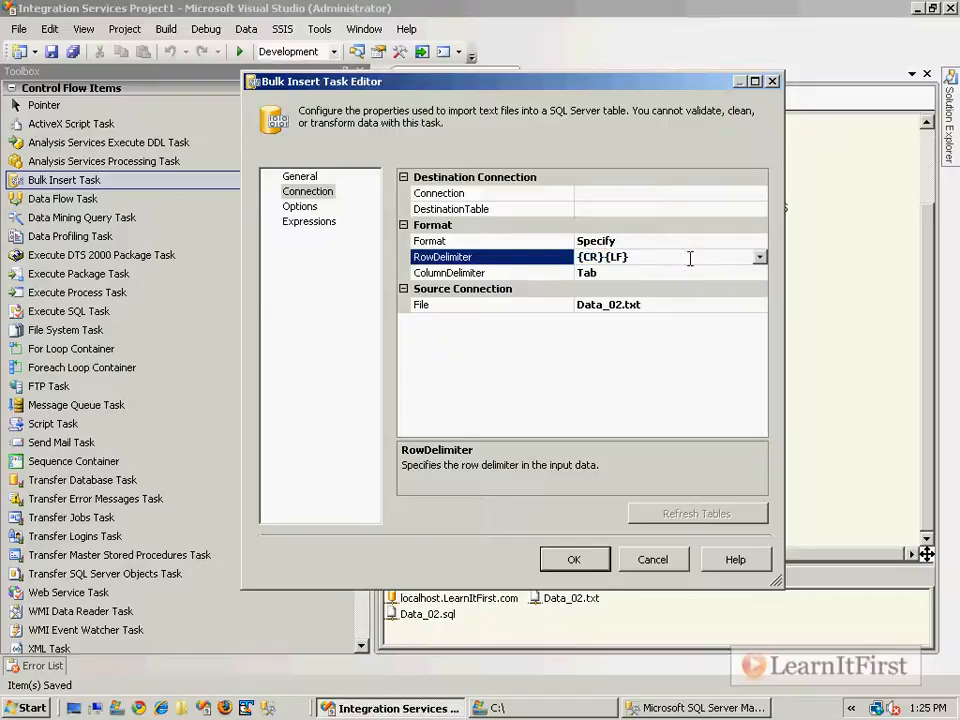
click(760, 257)
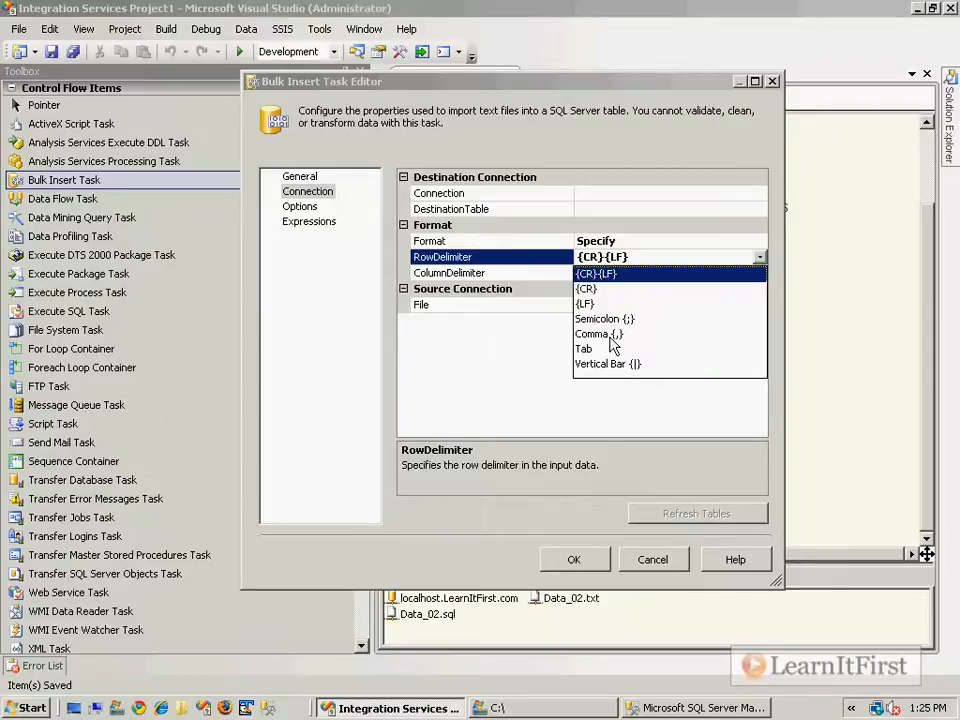
click(638, 256)
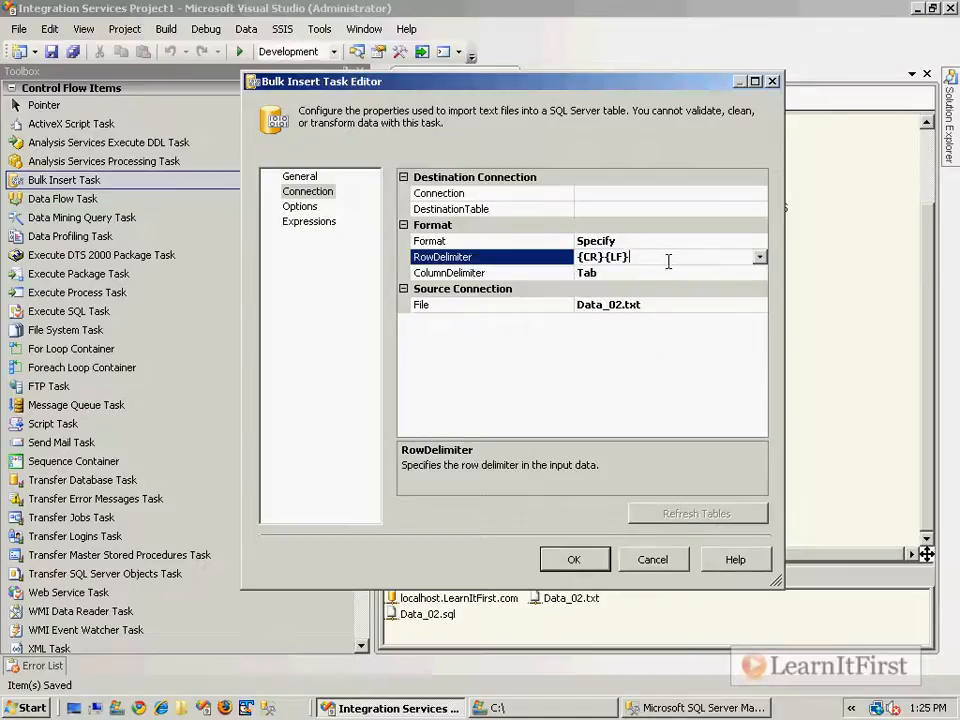
double_click(633, 259)
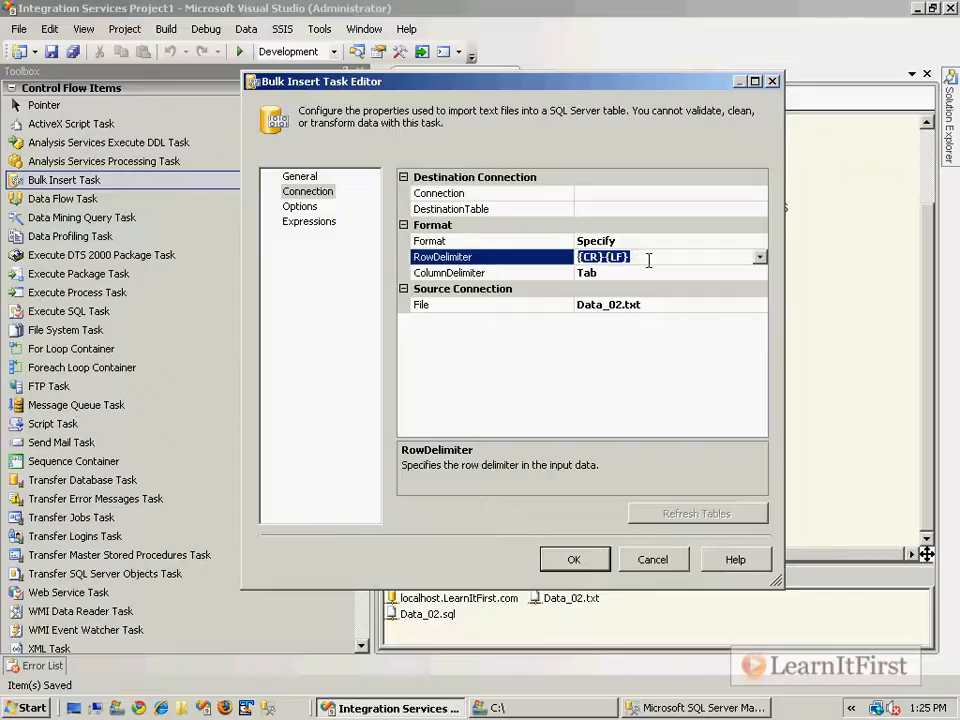
Change the column delimiter from Tab to Comma {,}.
click(534, 273)
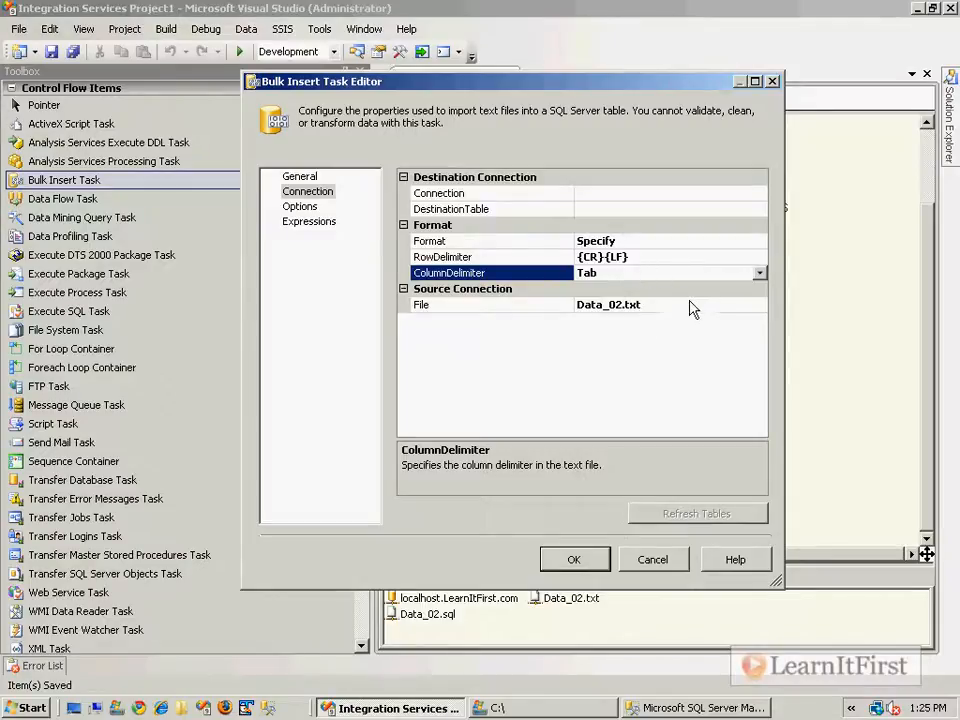
click(759, 274)
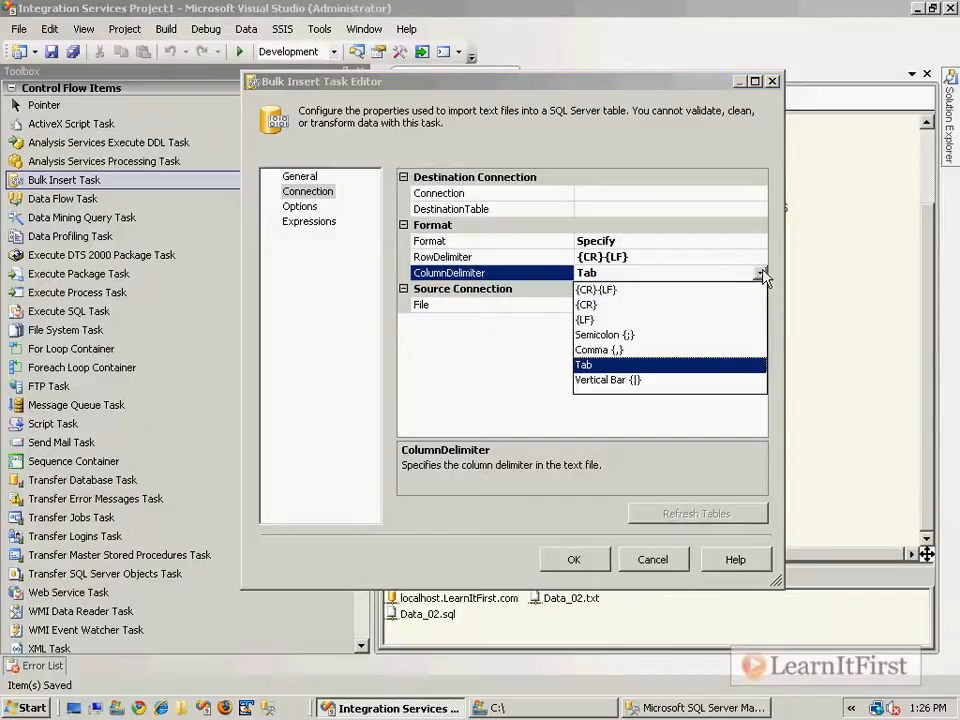
click(628, 350)
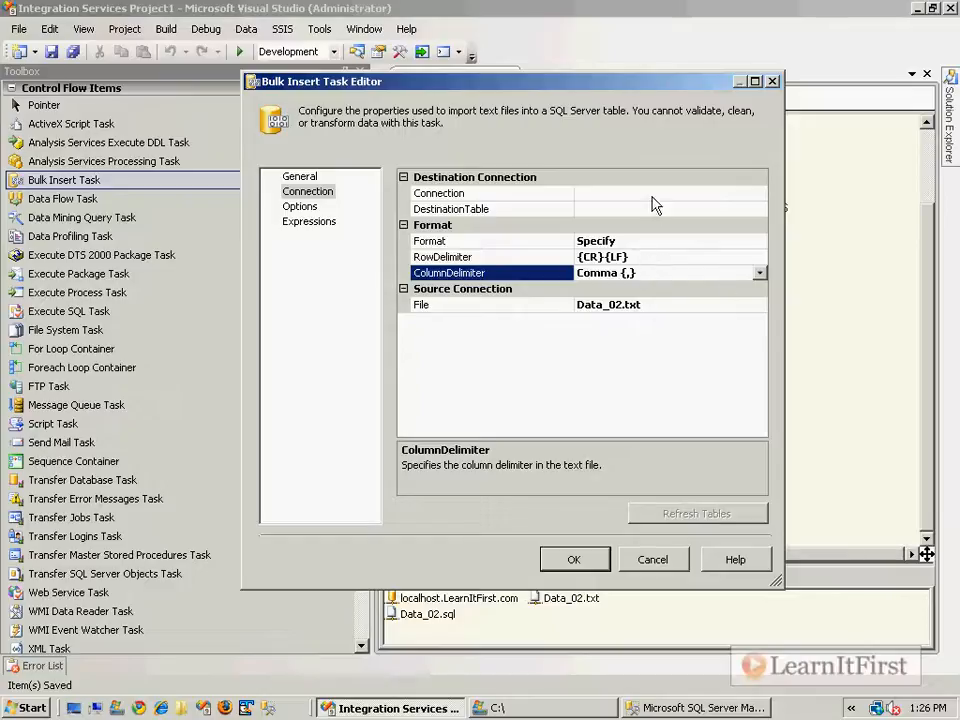
click(705, 195)
click(761, 195)
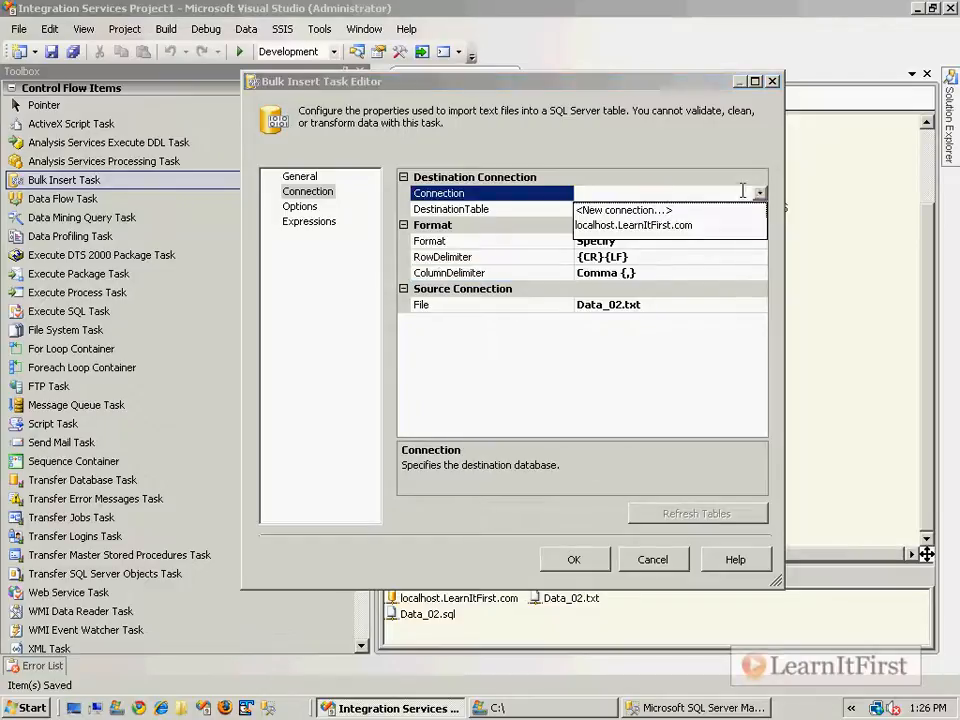
Use connection localhost.LearnItFirst.com and destination table [LearnItFirst.com].[dbo].[Product], then confirm with OK.
click(688, 226)
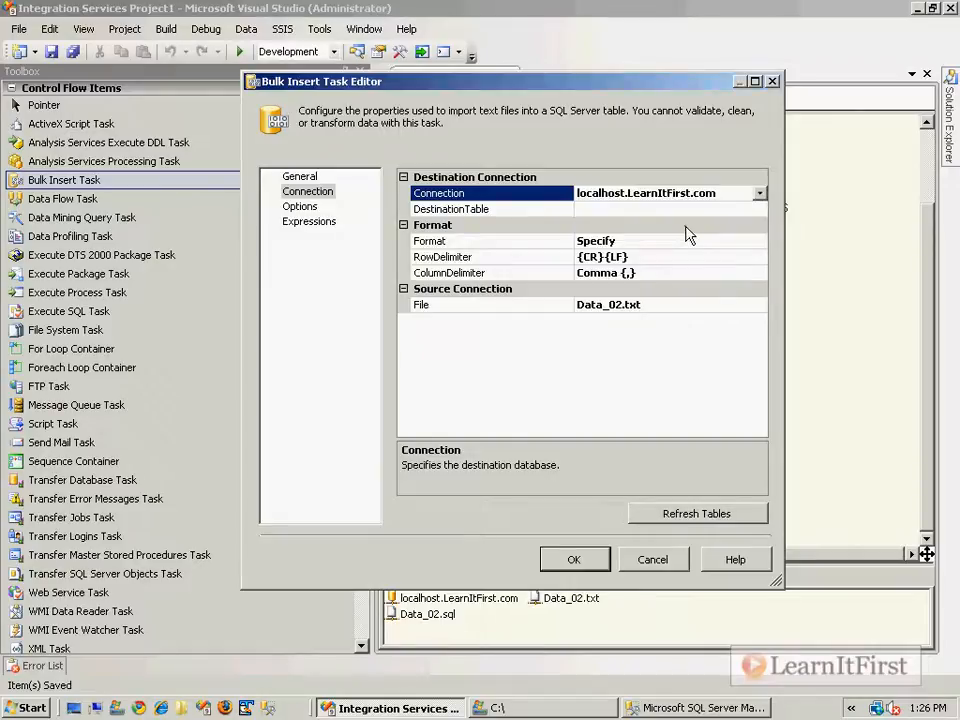
click(688, 209)
click(761, 209)
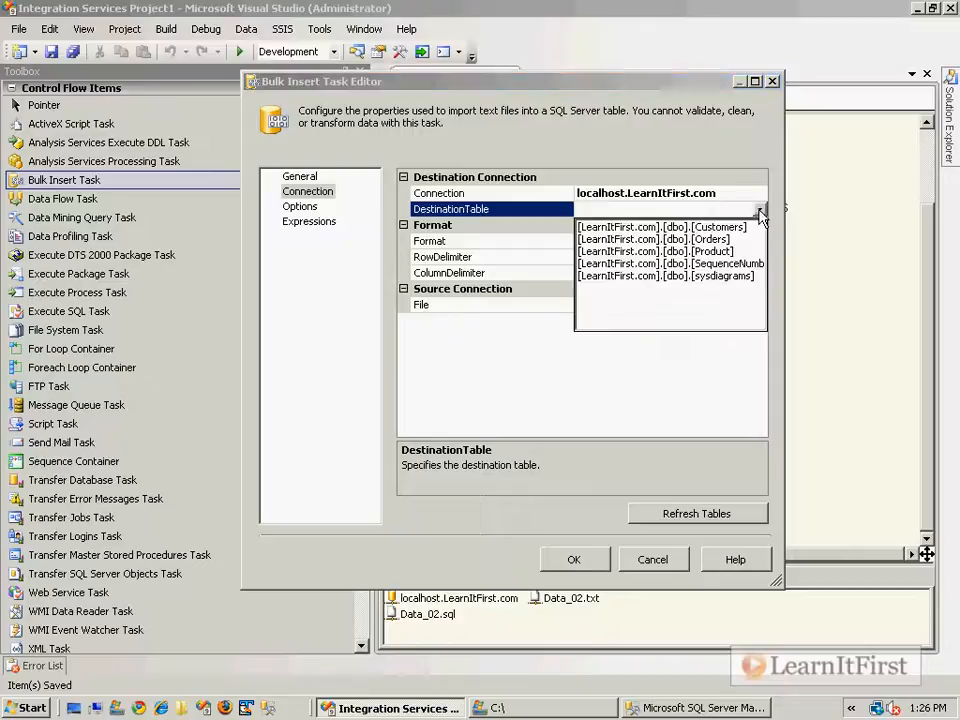
click(717, 252)
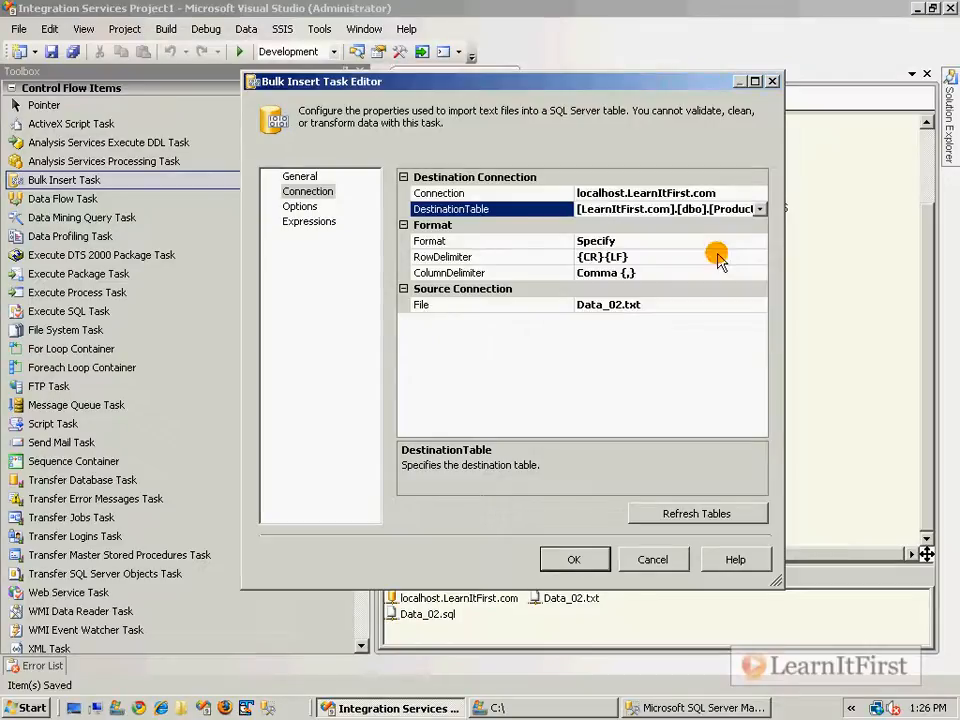
click(759, 209)
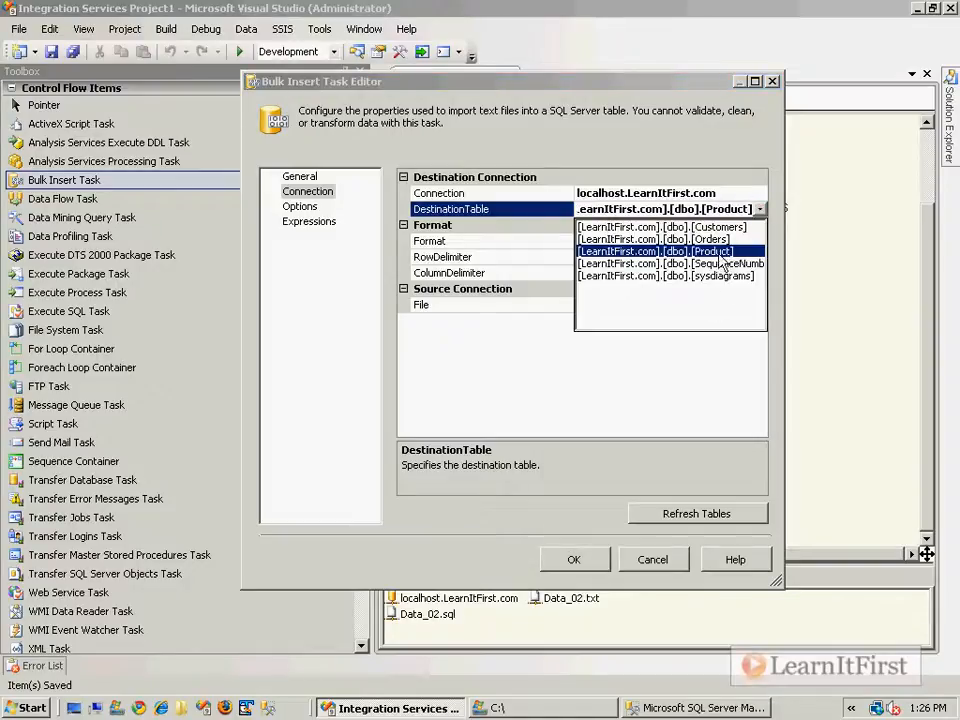
click(733, 250)
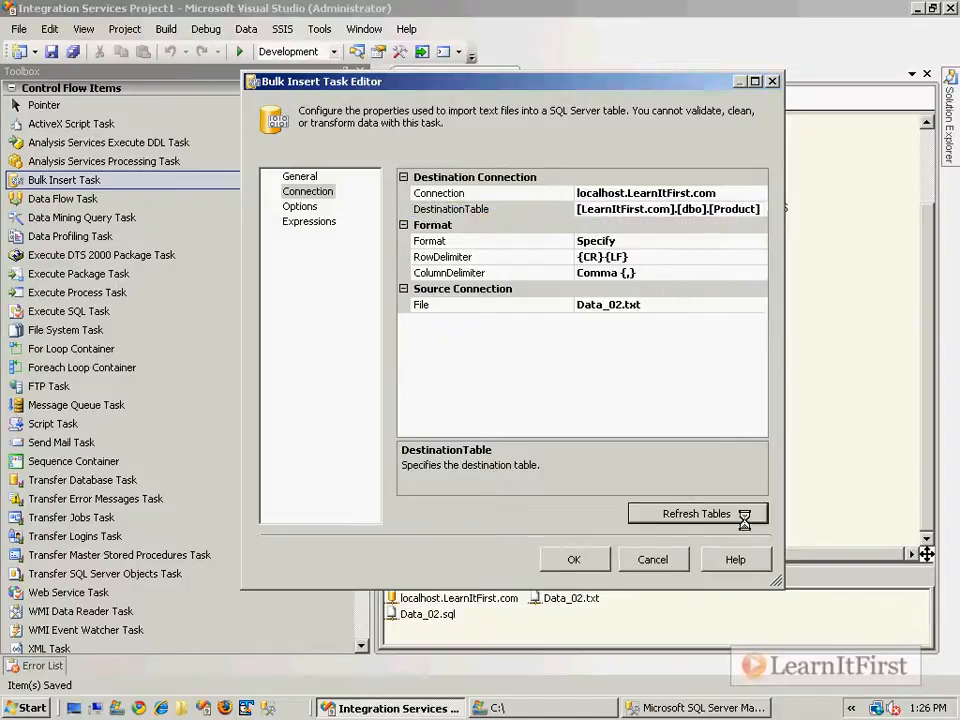
click(762, 209)
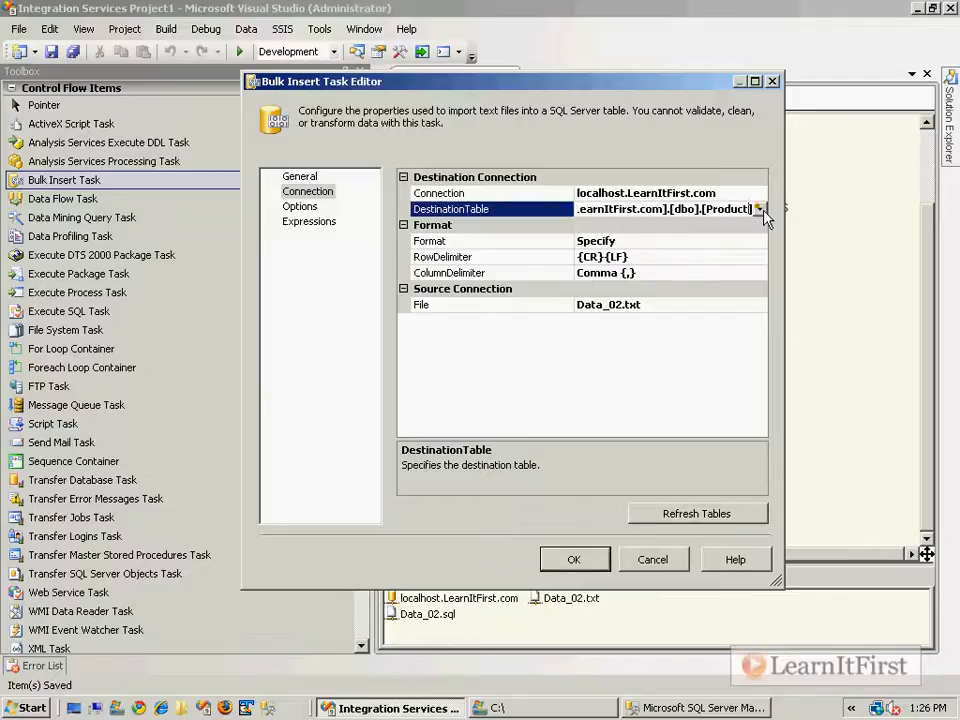
click(759, 209)
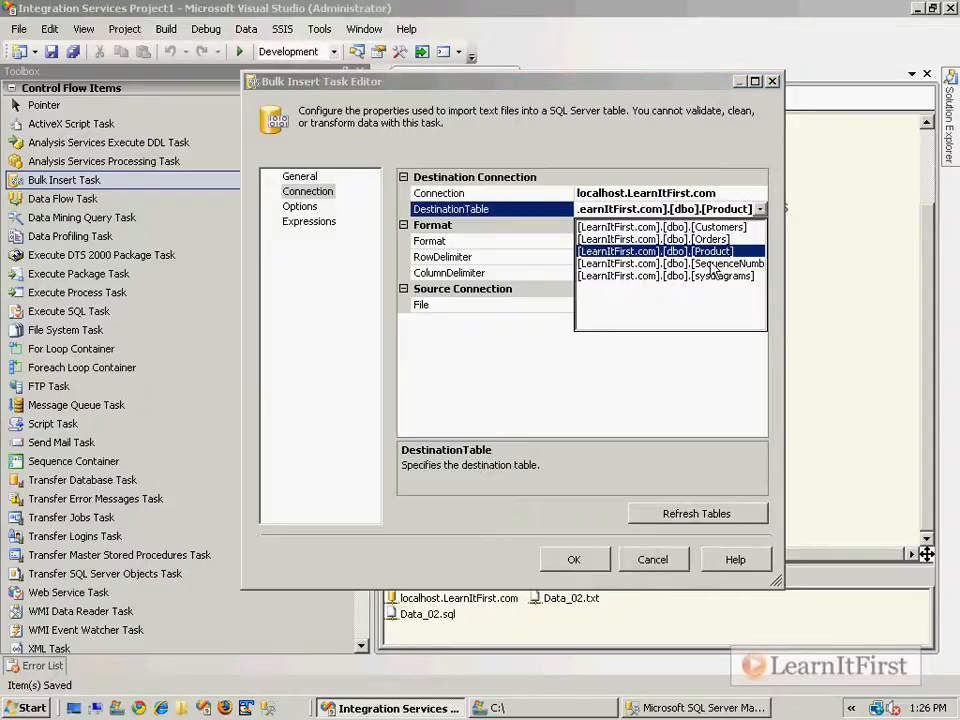
click(726, 210)
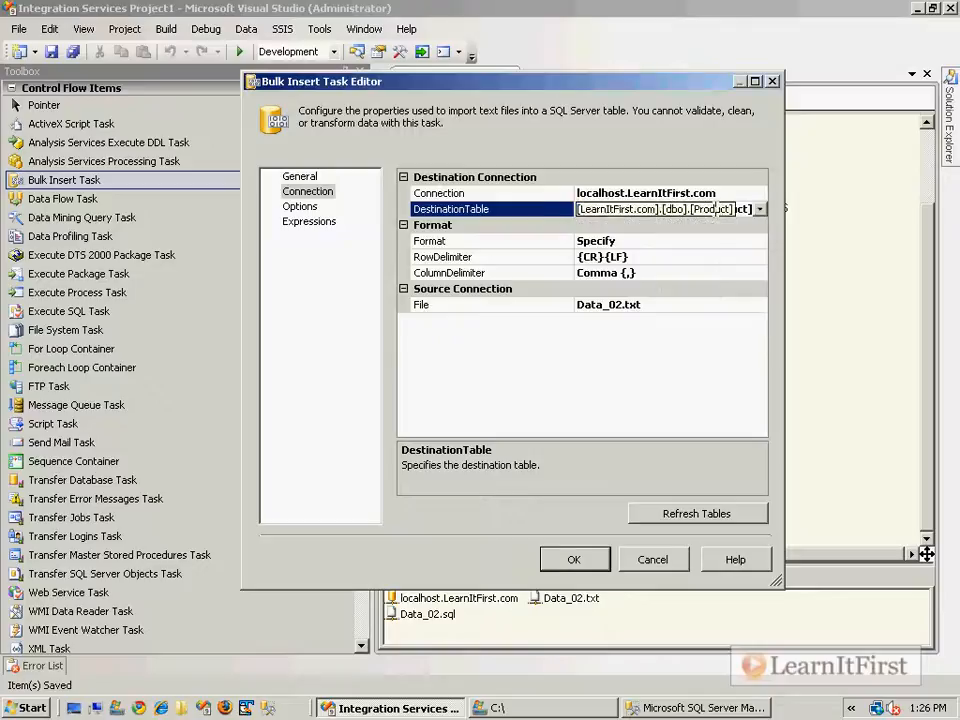
click(574, 560)
Open the Create or Replace Table settings, cancel unchanged, and switch to Data_02.sql in Management Studio.
click(525, 352)
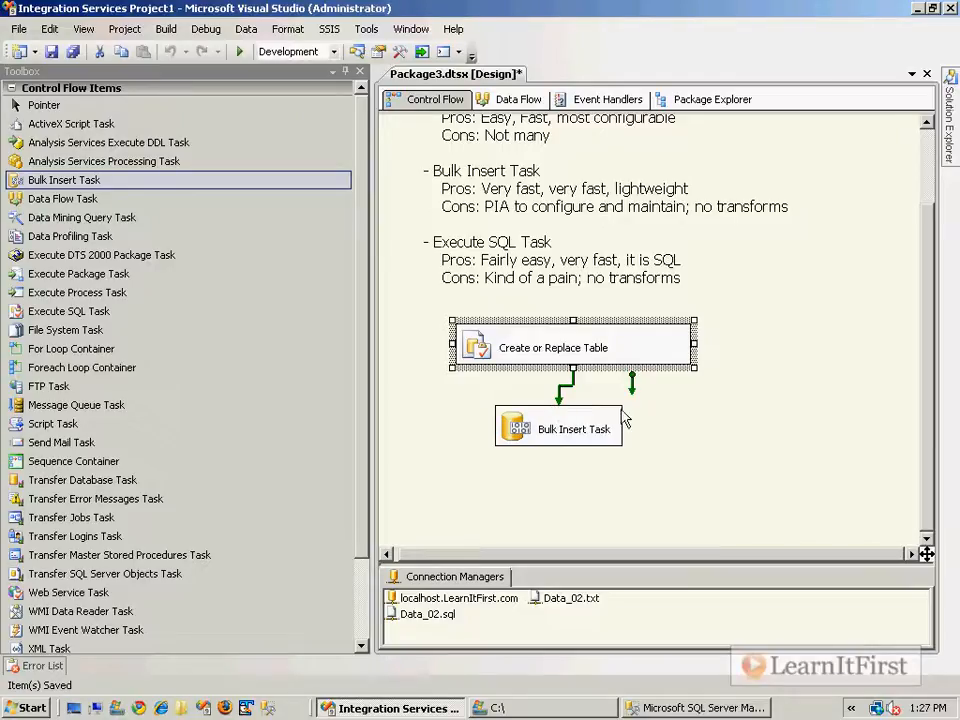
click(724, 431)
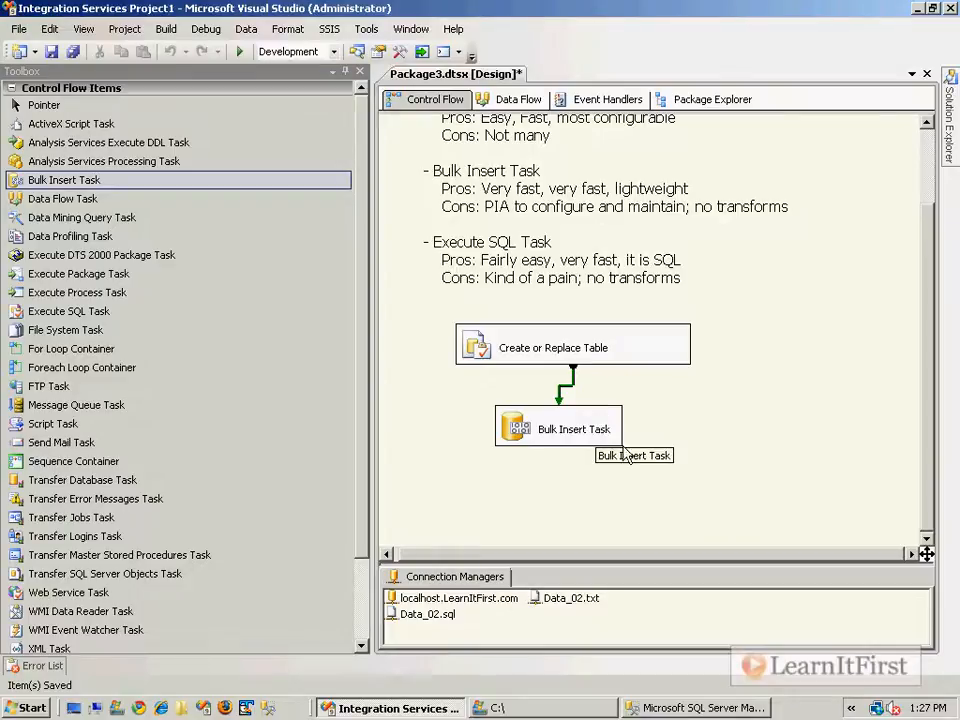
click(560, 430)
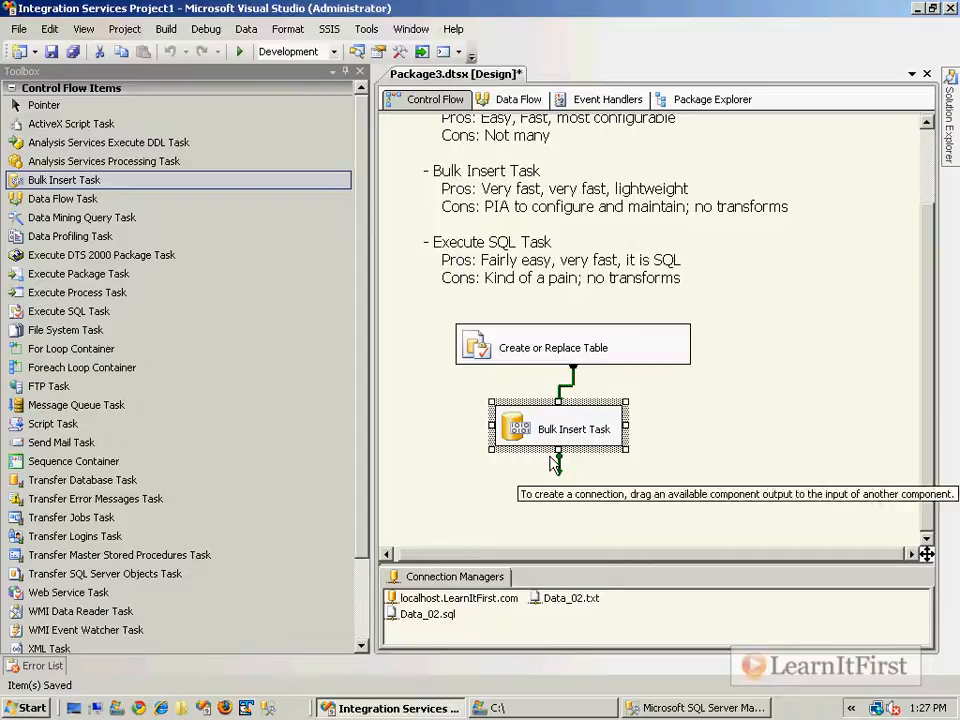
double_click(505, 352)
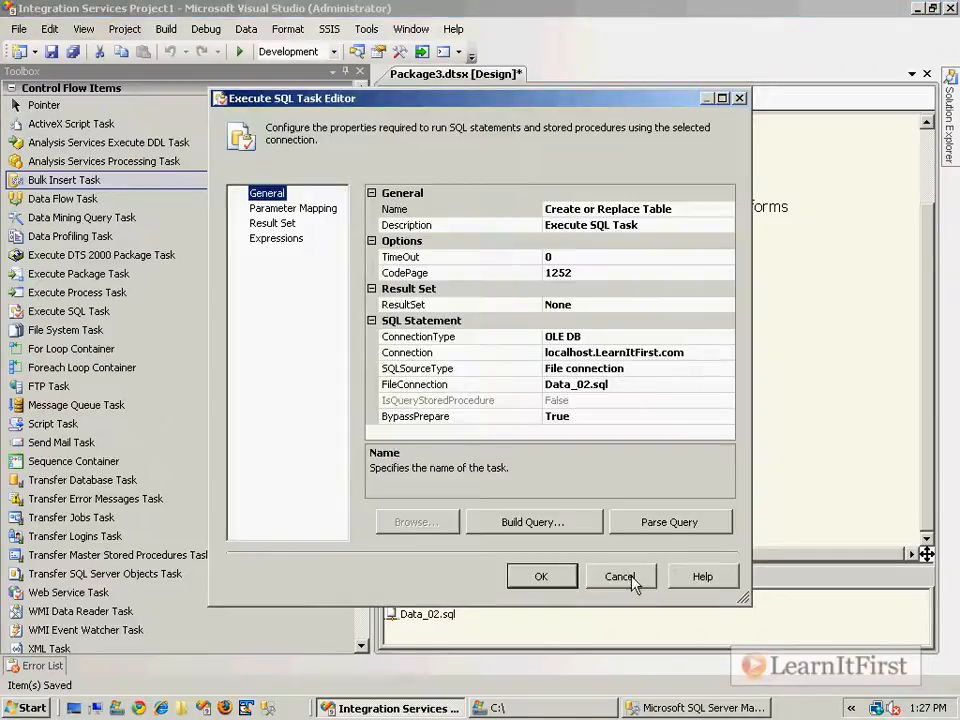
click(619, 577)
click(602, 516)
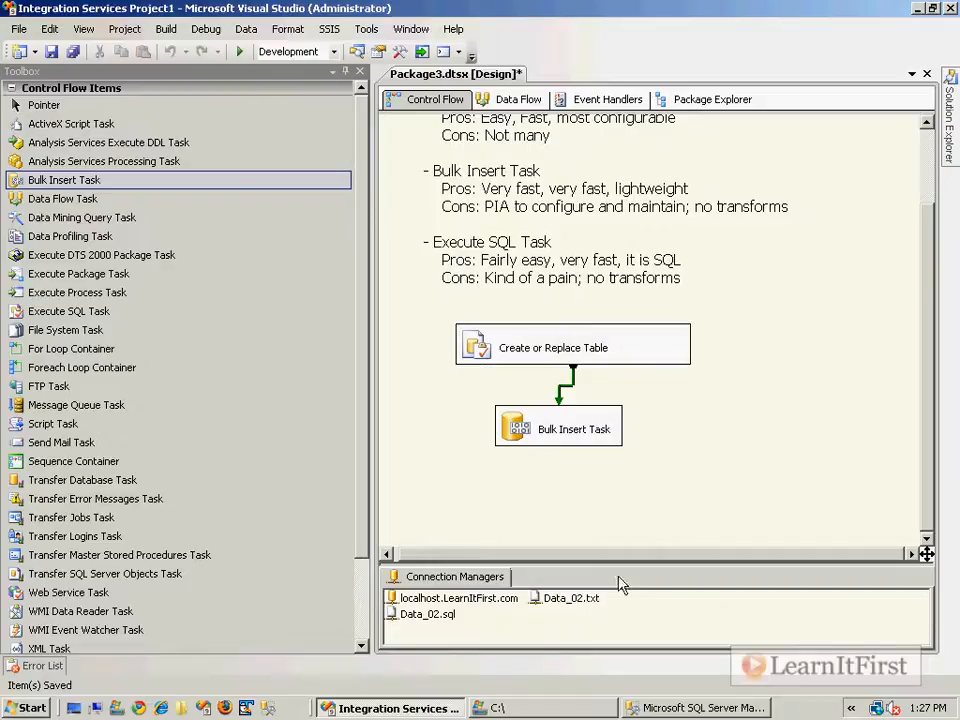
click(680, 710)
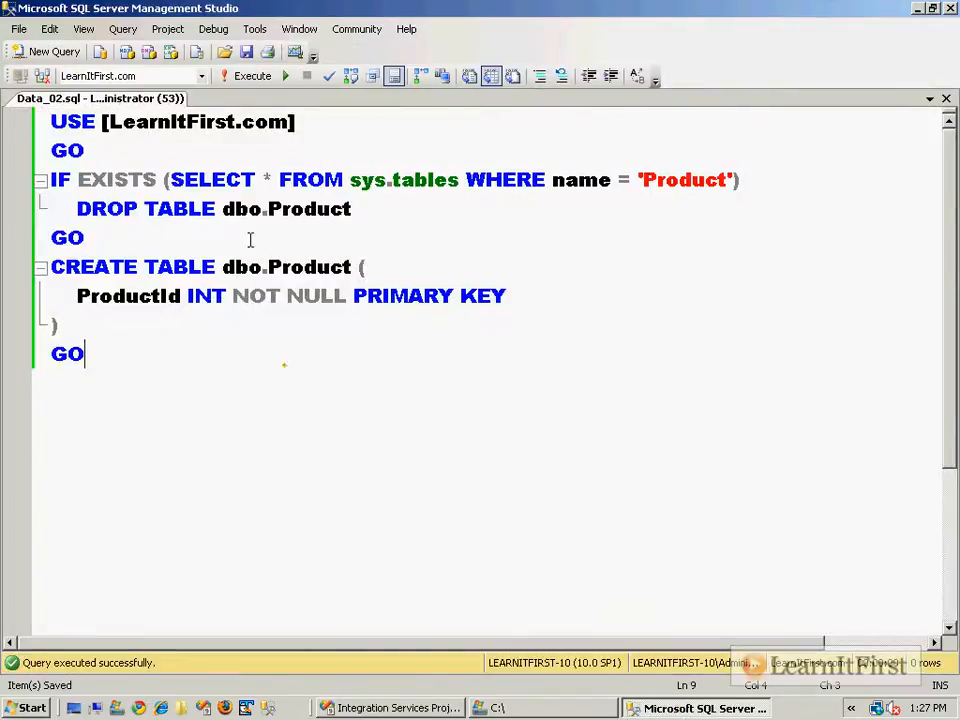
Execute only the DROP TABLE dbo.Product line, then return to the SSIS package designer.
drag(819, 200, 820, 192)
key(F5)
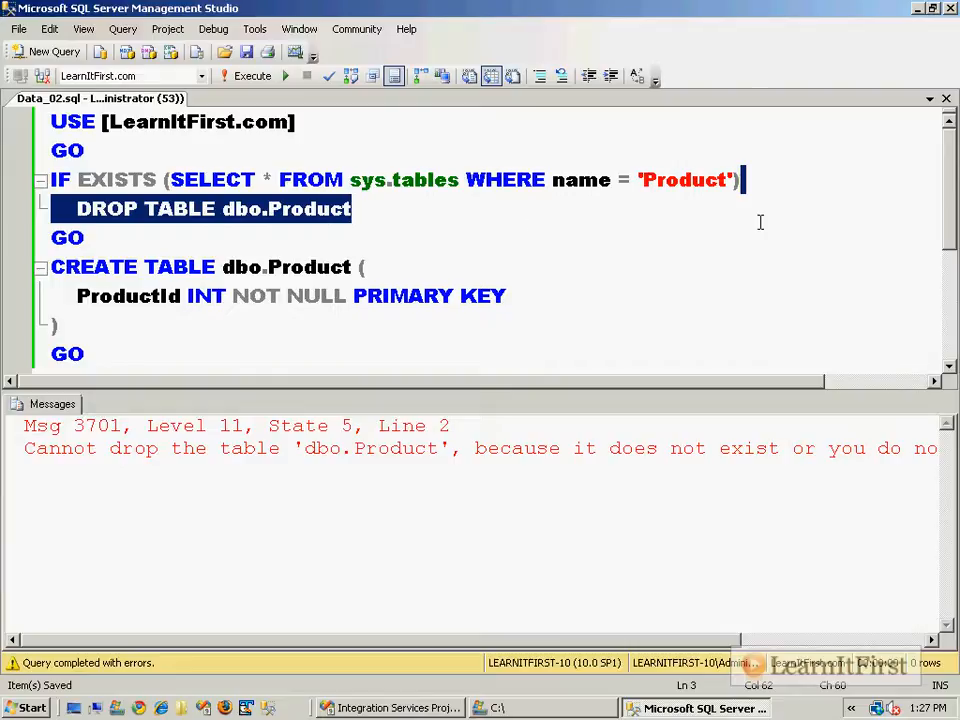
click(440, 708)
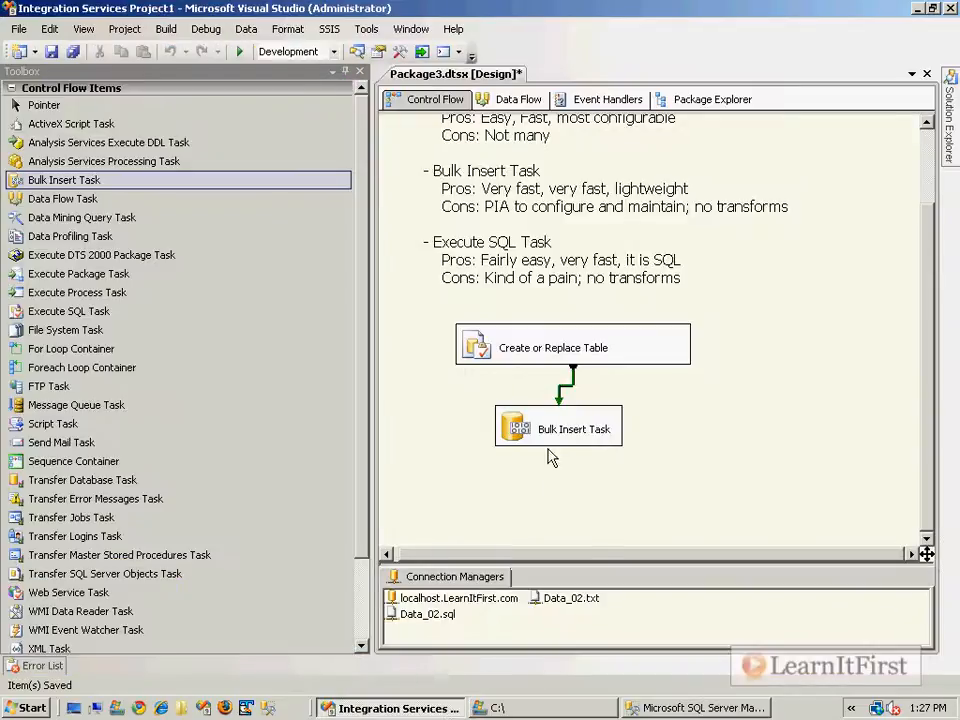
Refresh the table list and set the Bulk Insert destination table to [dbo].[Orders].
click(493, 355)
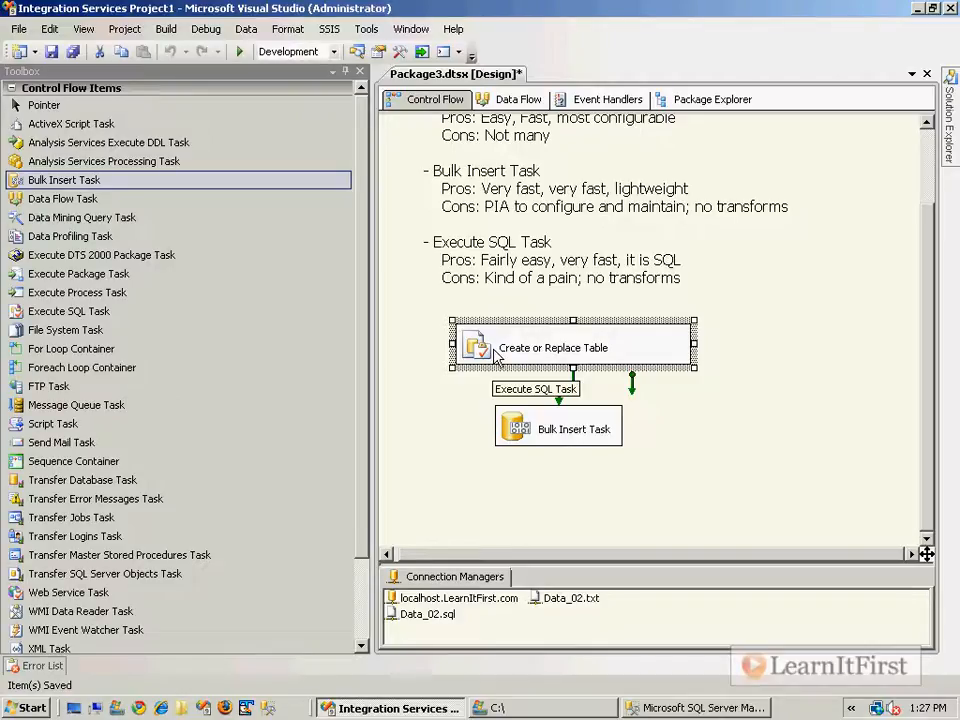
double_click(524, 430)
click(288, 212)
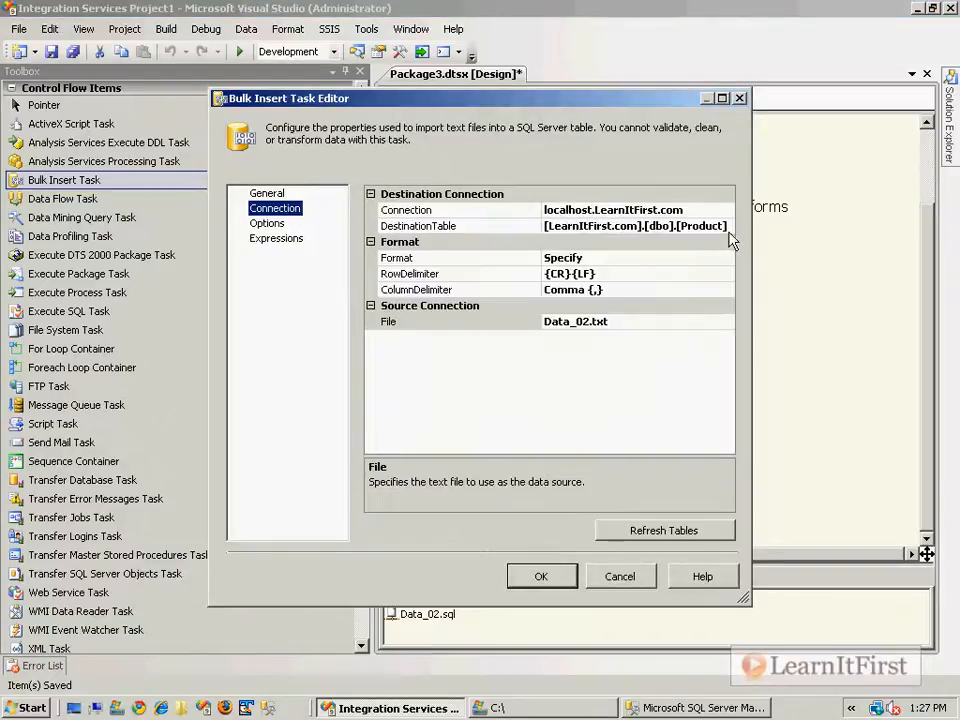
click(718, 226)
click(691, 530)
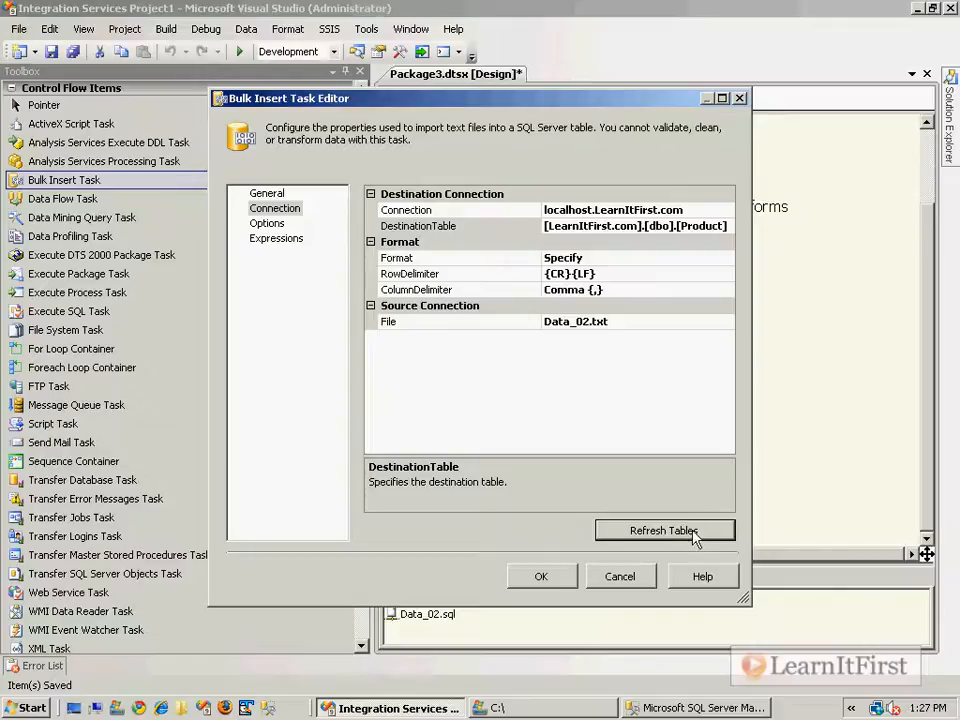
click(722, 228)
click(726, 228)
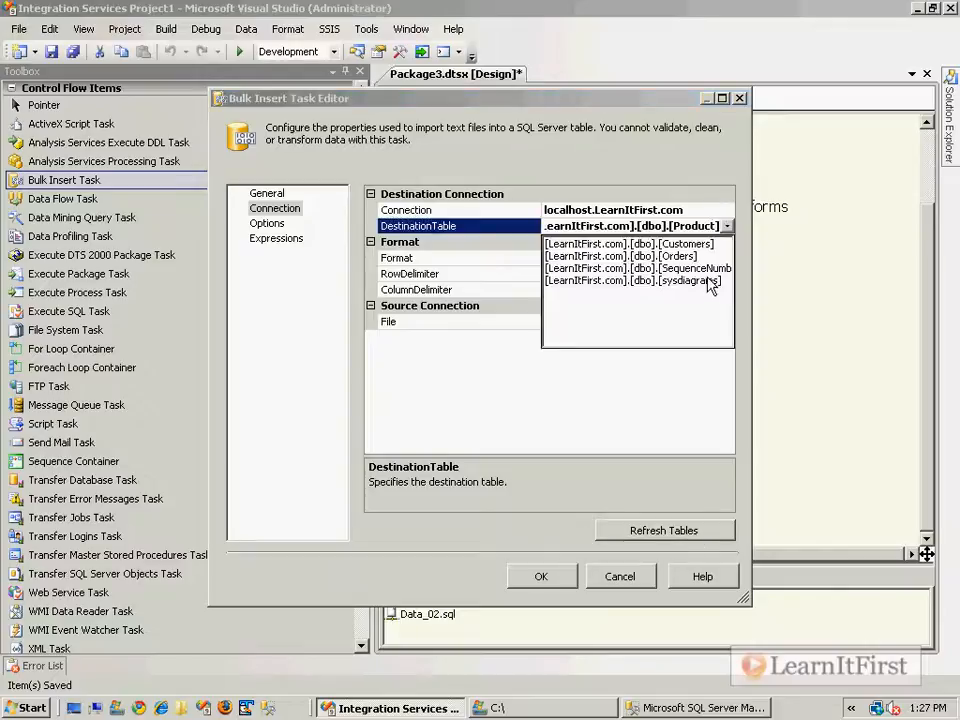
click(713, 246)
click(726, 226)
click(690, 268)
click(728, 227)
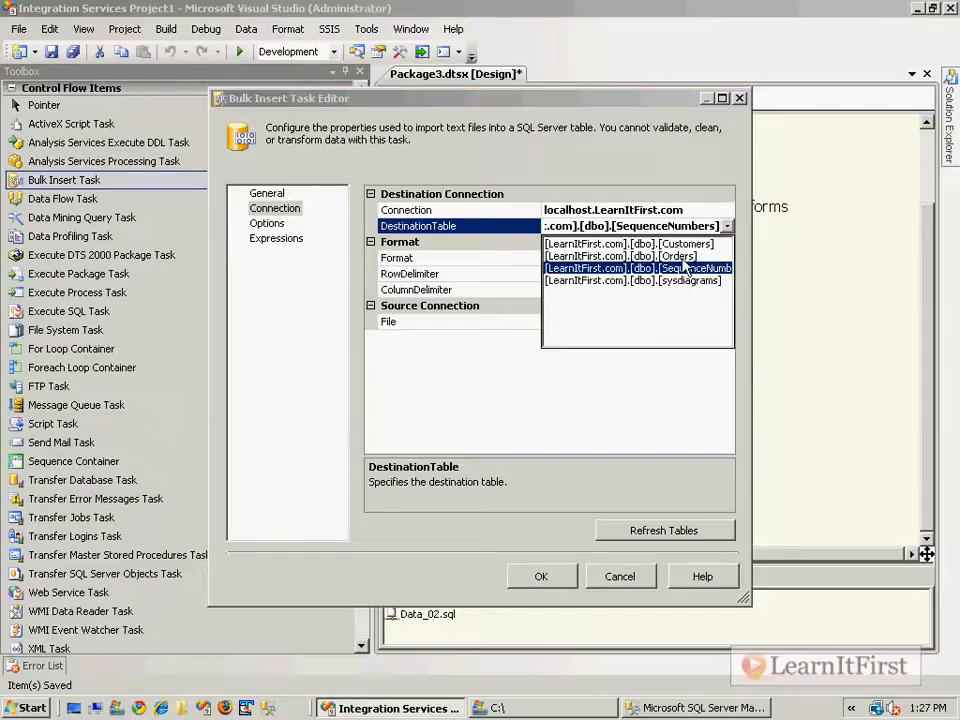
click(679, 256)
Confirm the Orders destination in the editor and save the package.
drag(683, 226, 740, 259)
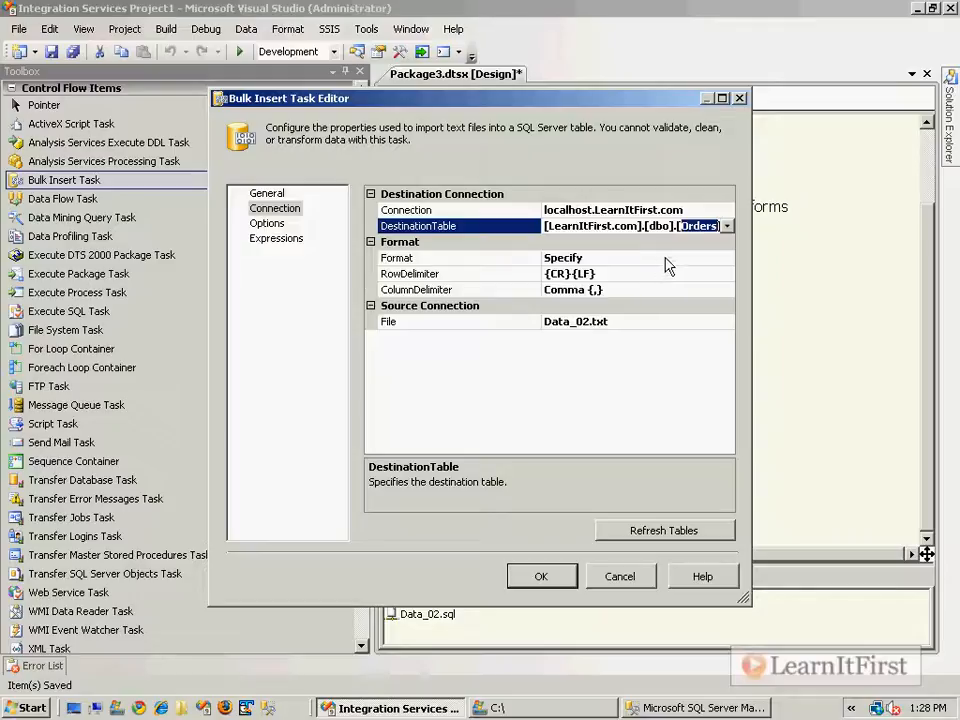
click(632, 225)
drag(681, 226, 716, 229)
click(541, 576)
key(ctrl+s)
Bring up the Bulk Insert Task's Properties window and locate DestinationTableName.
right_click(535, 430)
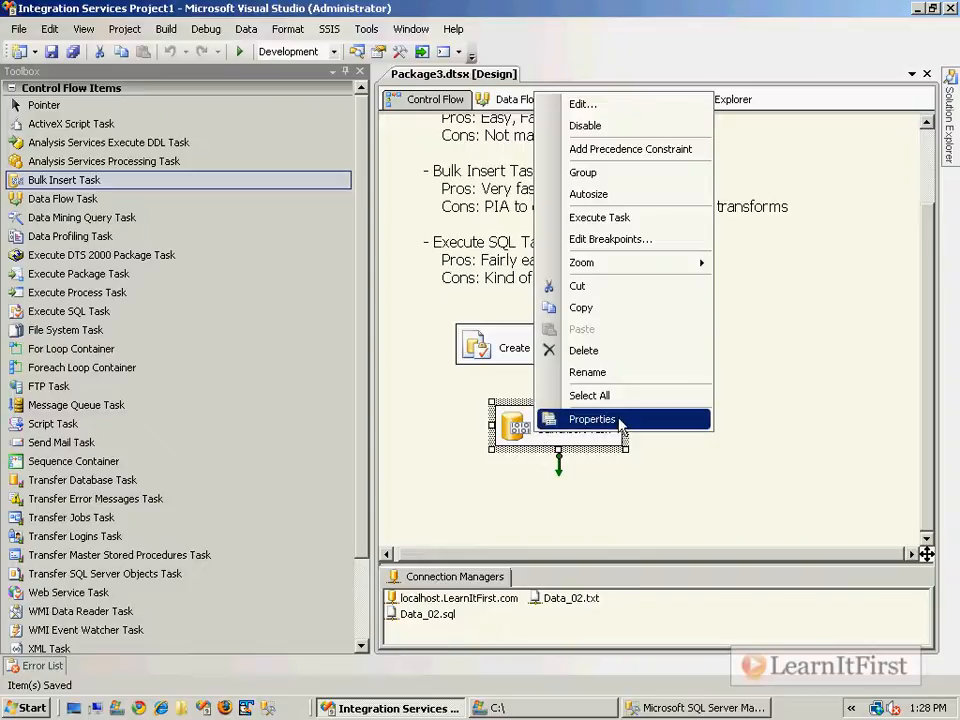
click(617, 425)
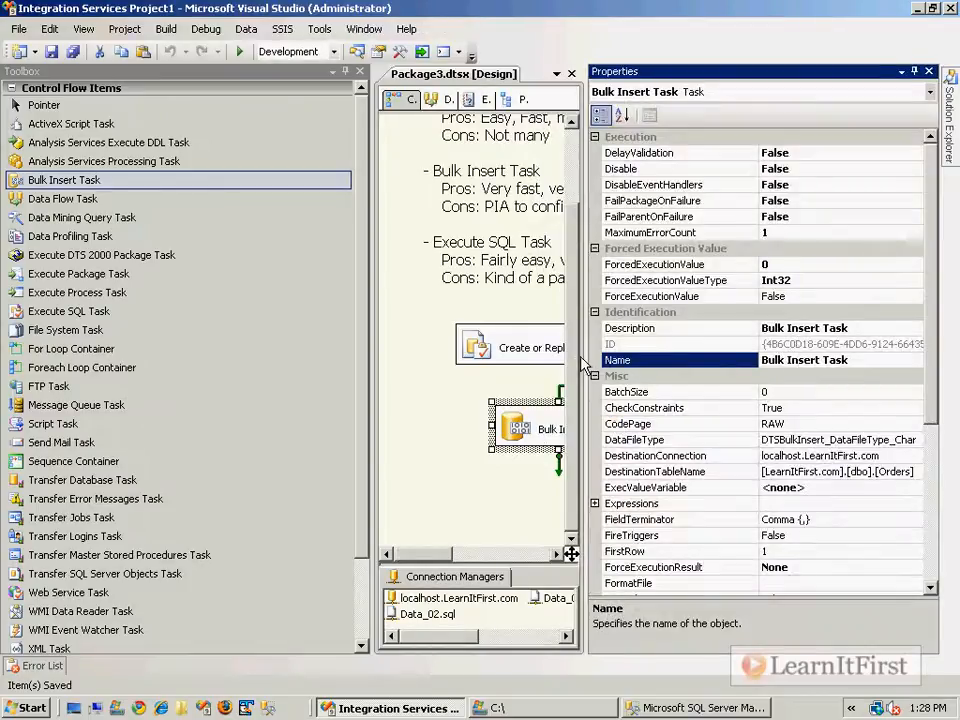
drag(584, 355, 494, 355)
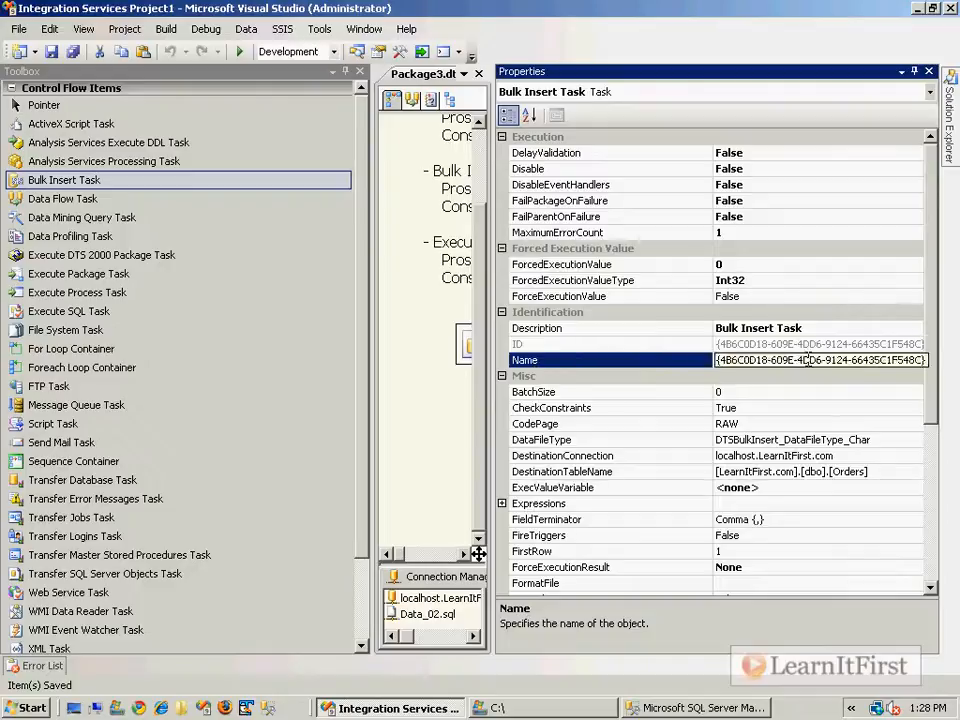
scroll(840, 510, down, 3)
click(853, 328)
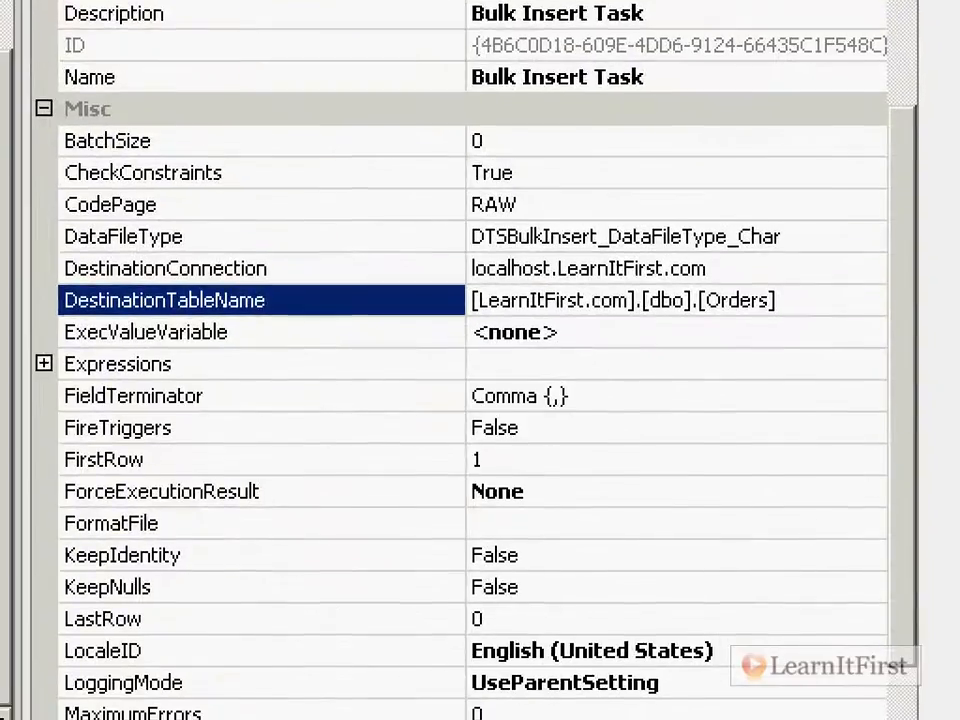
mouse_move(683, 276)
mouse_down()
mouse_move(692, 294)
mouse_move(806, 311)
mouse_move(676, 272)
mouse_up()
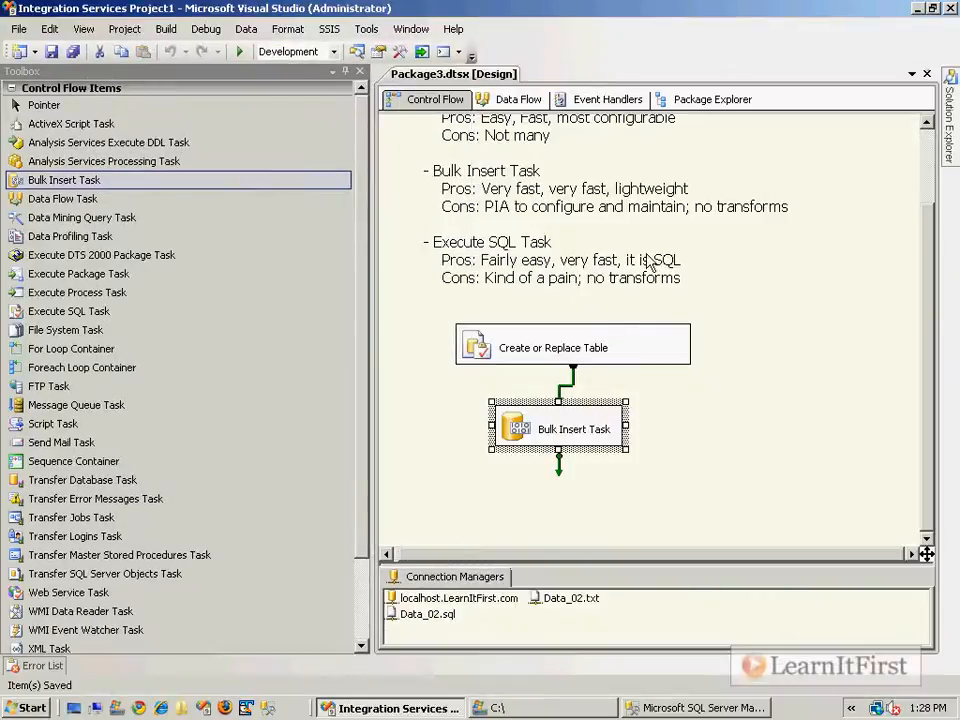
Change DestinationTableName to [LearnItFirst.com].[dbo].[Products] and close the Properties window.
right_click(566, 432)
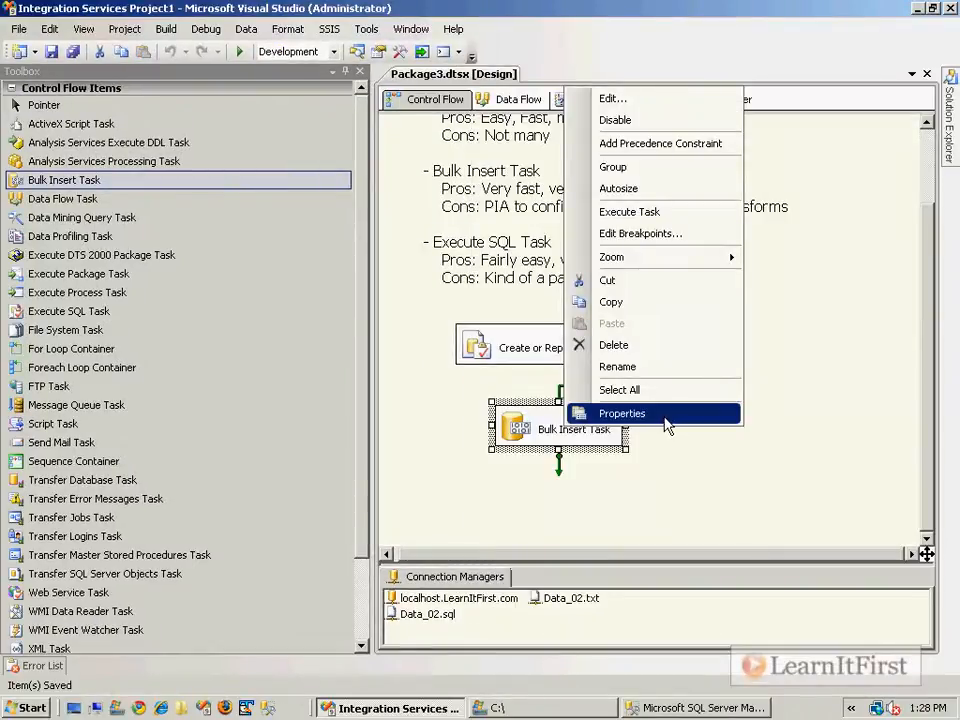
click(665, 416)
click(829, 328)
drag(829, 328, 865, 328)
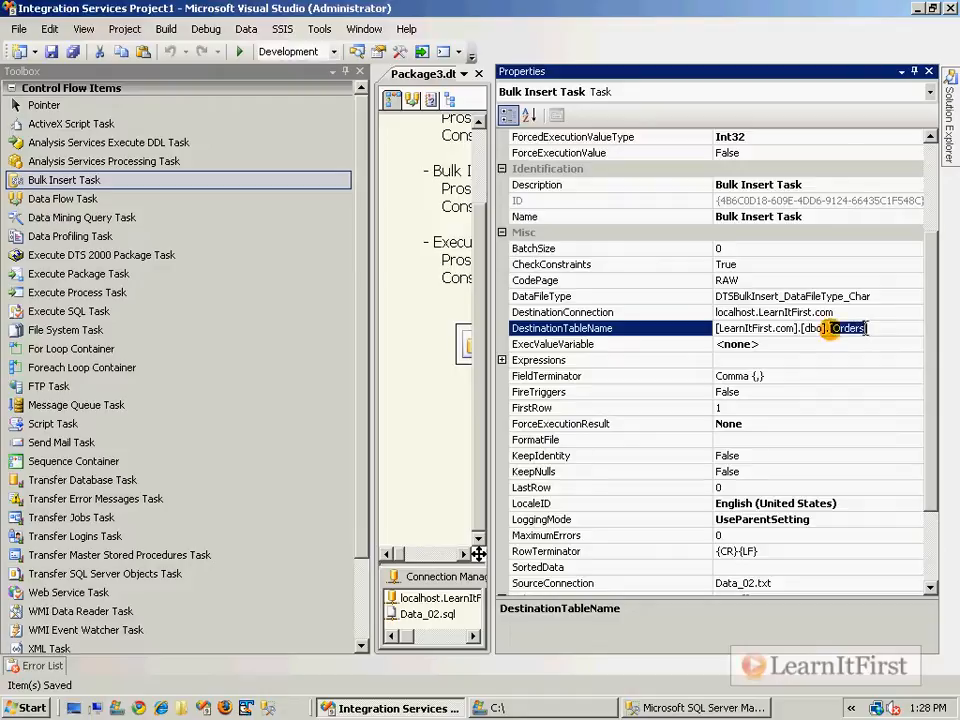
text(Products)
key(BackSpace)
key(BackSpace)
key(BackSpace)
text(u)
key(BackSpace)
key(BackSpace)
key(BackSpace)
text(ucts])
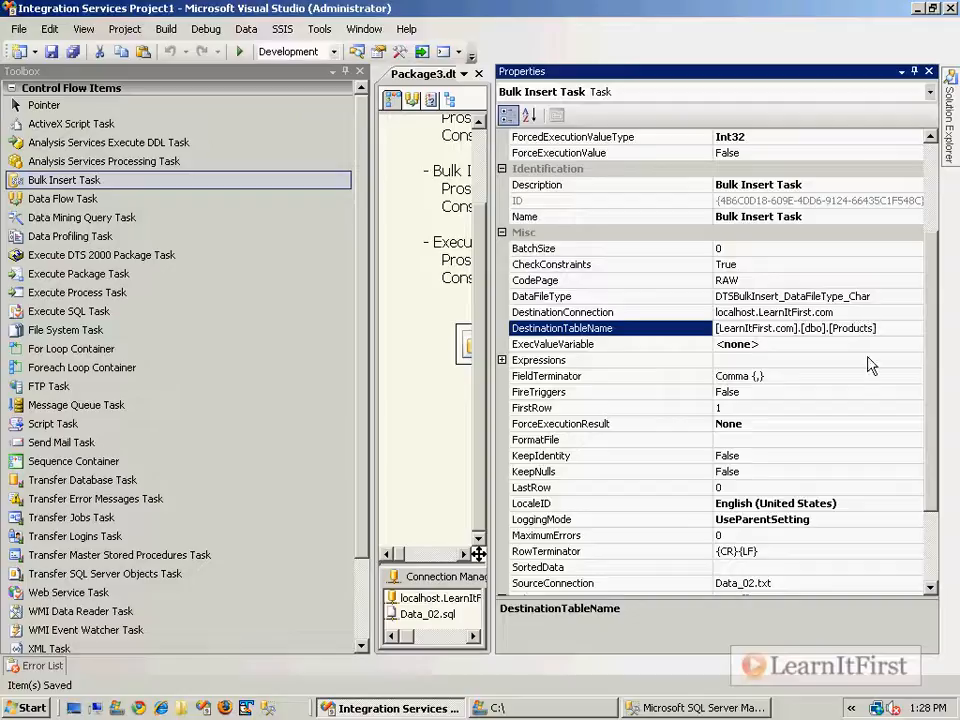
click(844, 344)
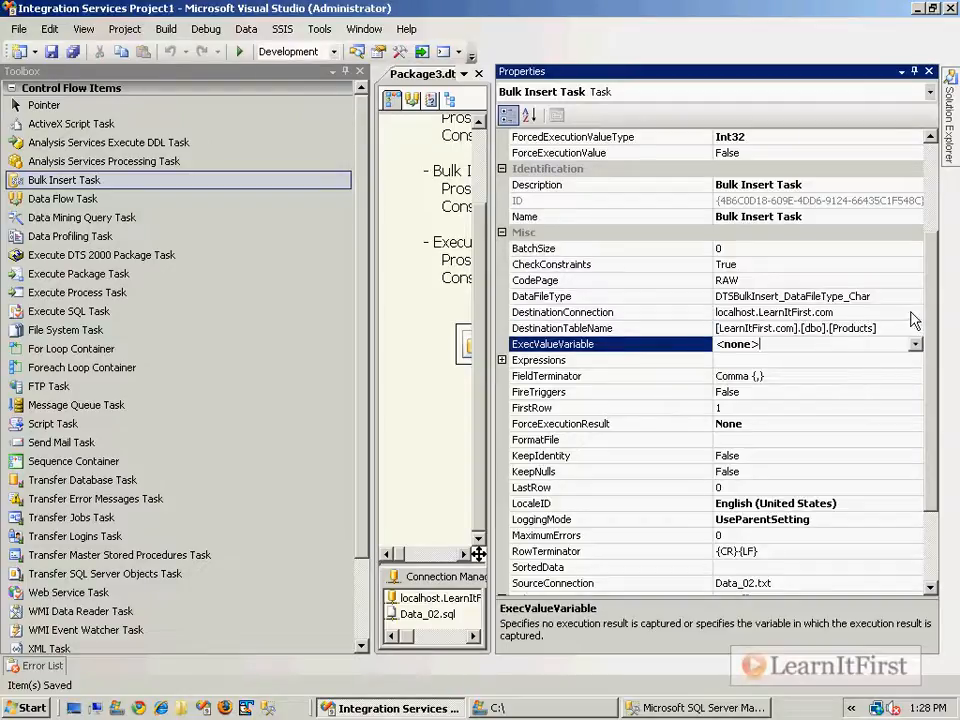
click(928, 71)
click(620, 529)
Reopen the Bulk Insert Task editor, review its Connection Format setting, and view the Options page.
double_click(525, 440)
click(284, 211)
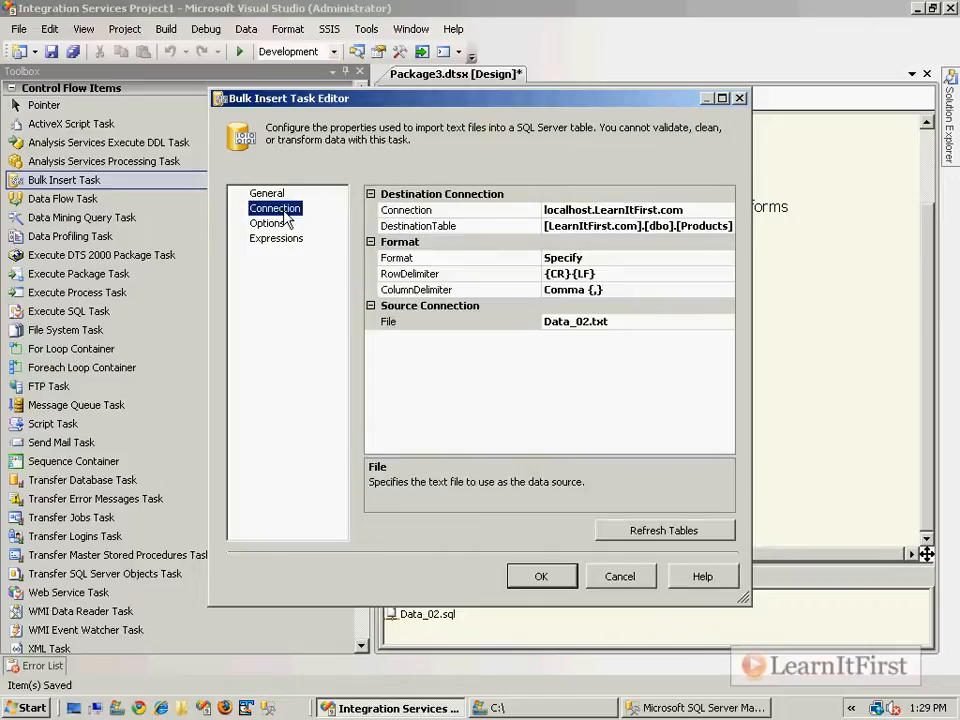
click(554, 259)
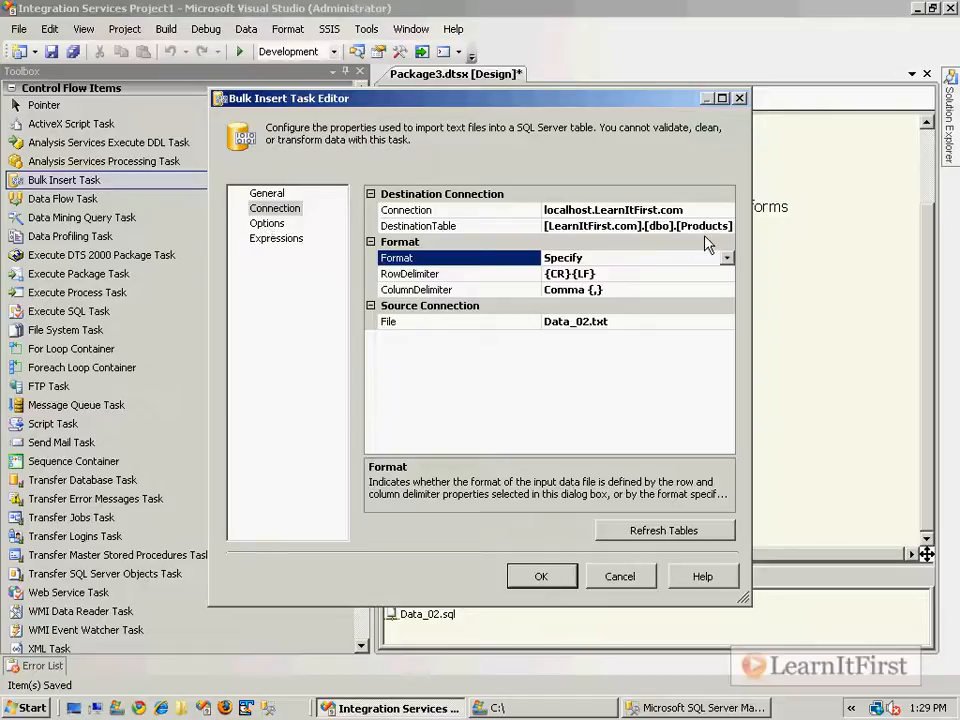
click(272, 223)
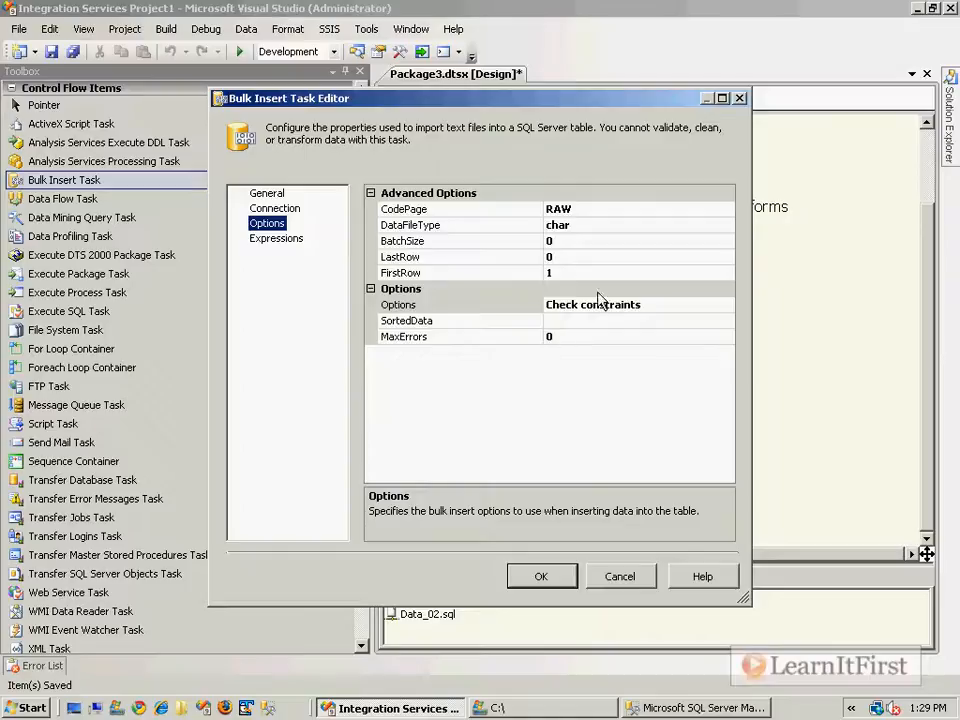
click(707, 208)
click(728, 209)
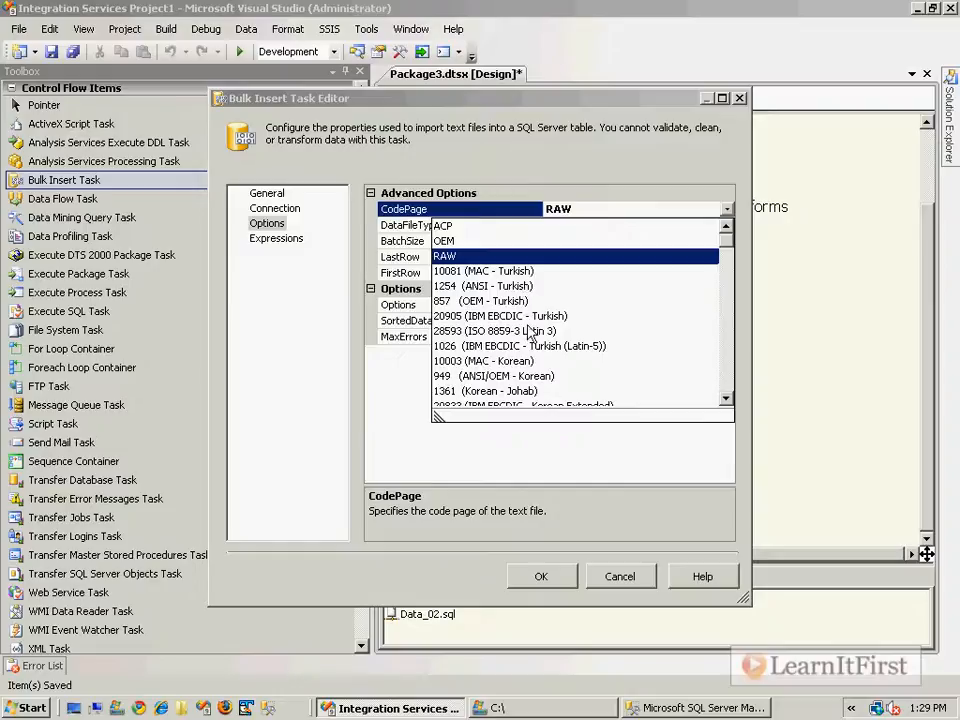
click(582, 208)
click(613, 224)
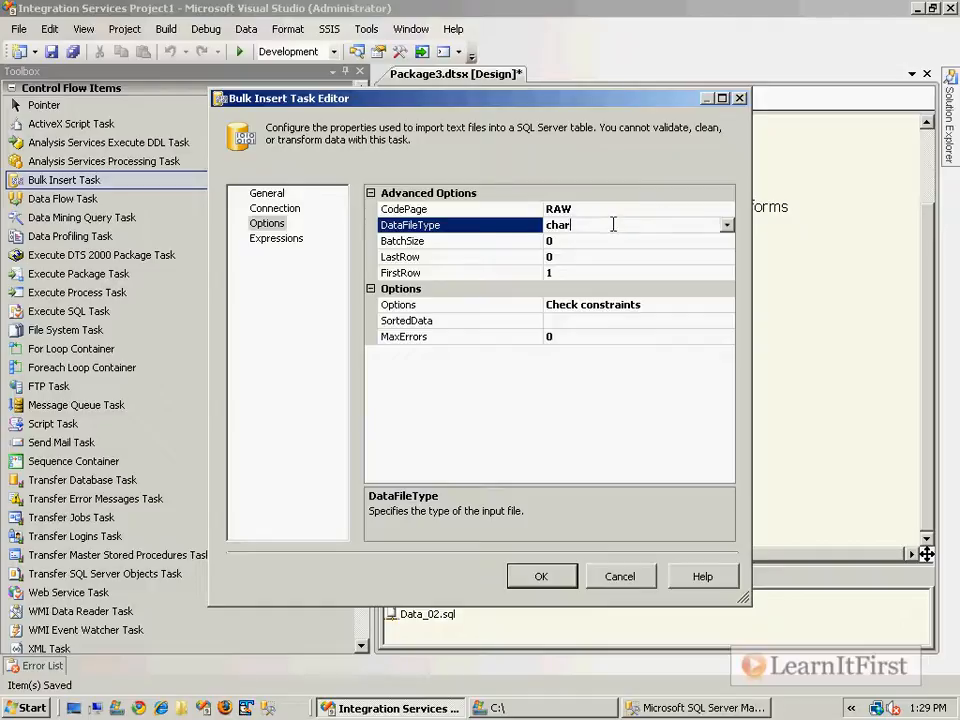
click(727, 226)
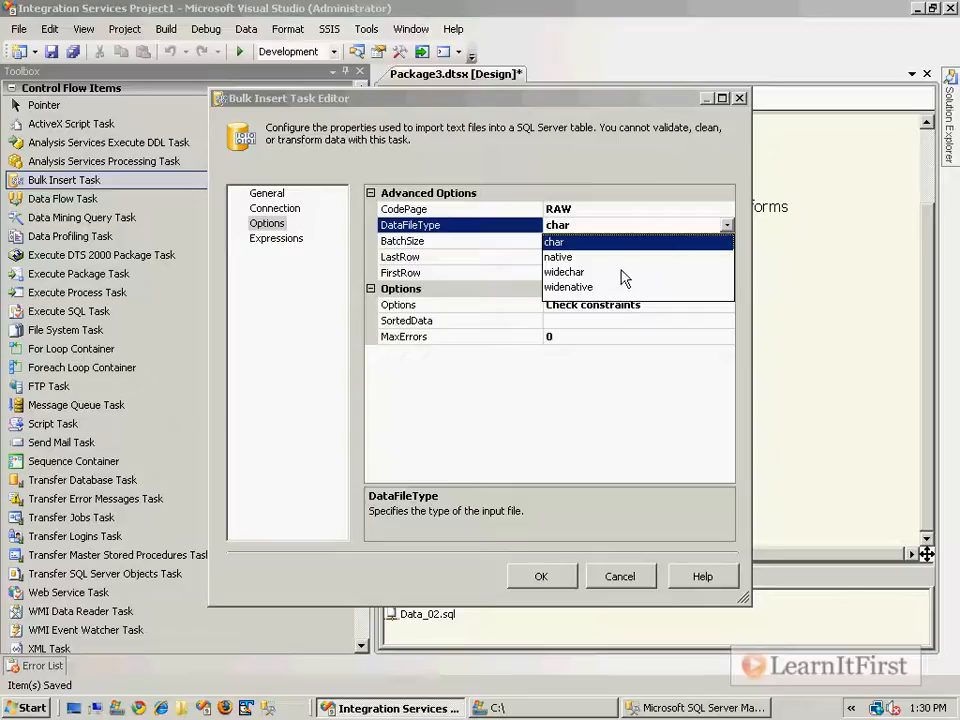
Replace BatchSize 0 with 1000, keeping DataFileType char, and select FirstRow.
click(585, 240)
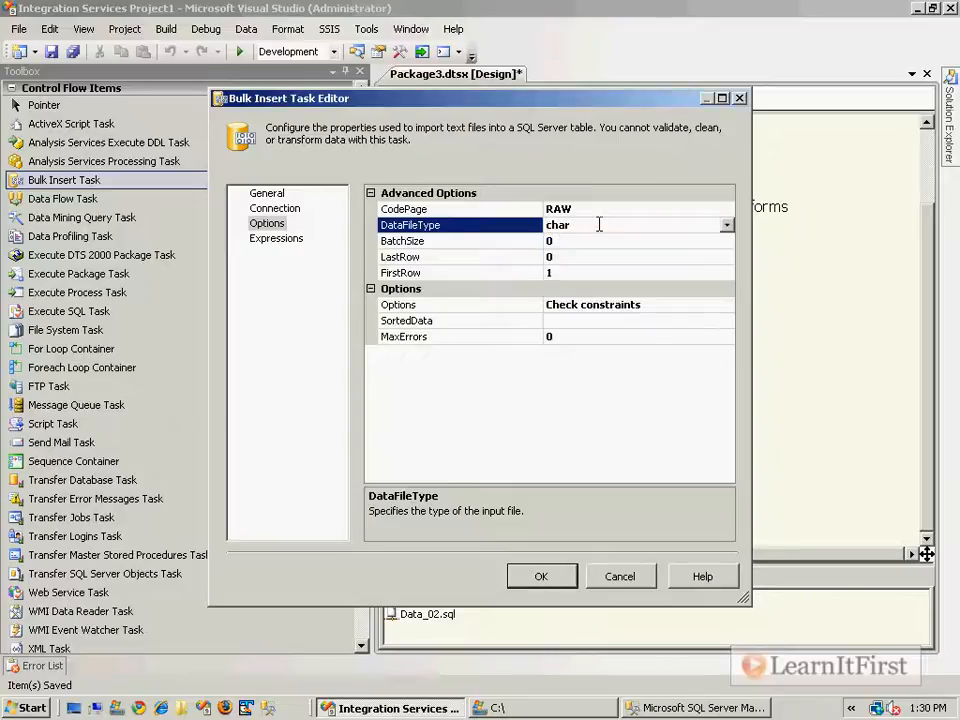
click(617, 244)
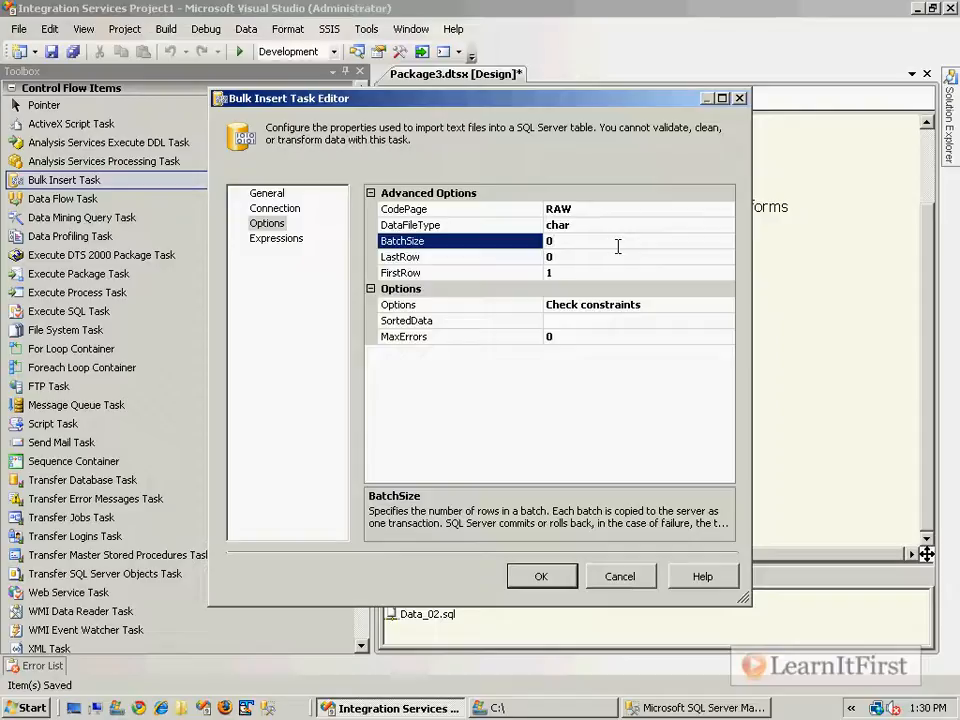
key(BackSpace)
text(1000)
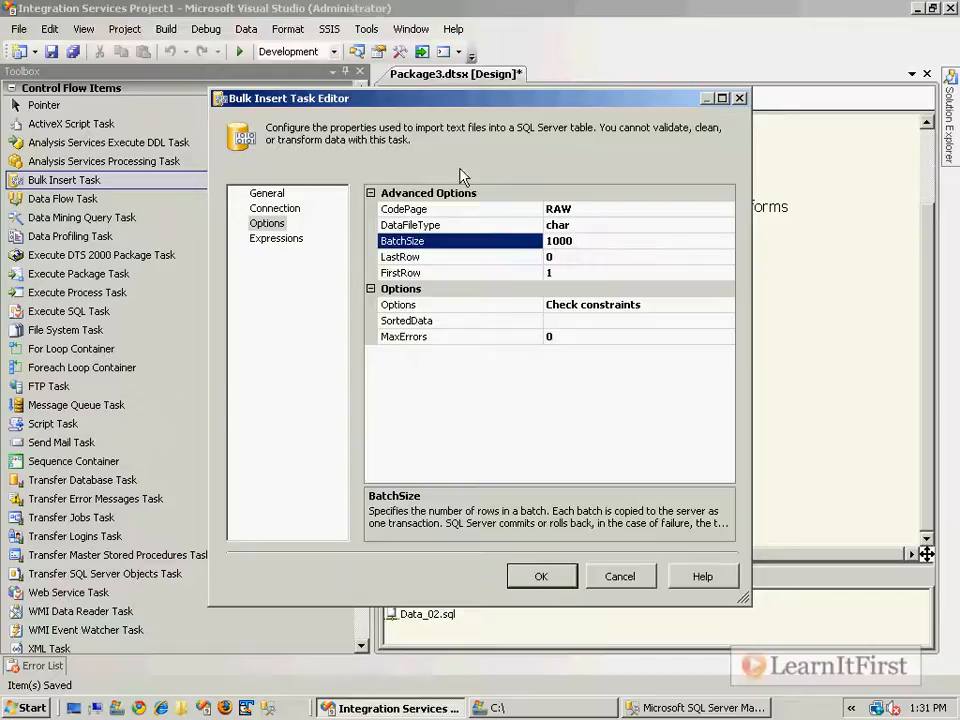
click(492, 257)
click(490, 288)
click(567, 268)
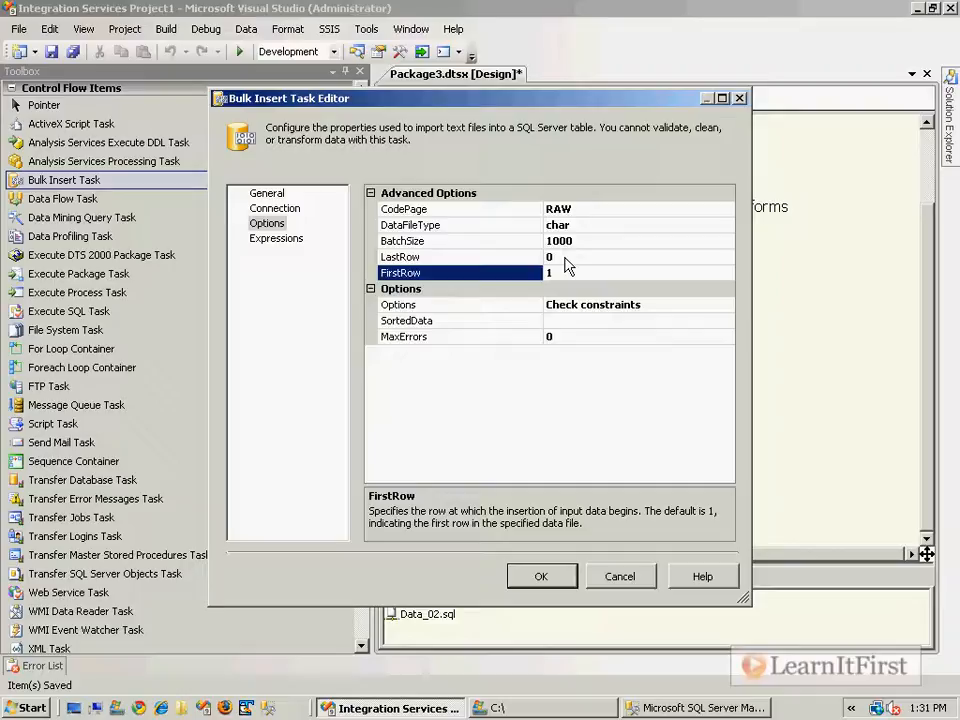
click(572, 707)
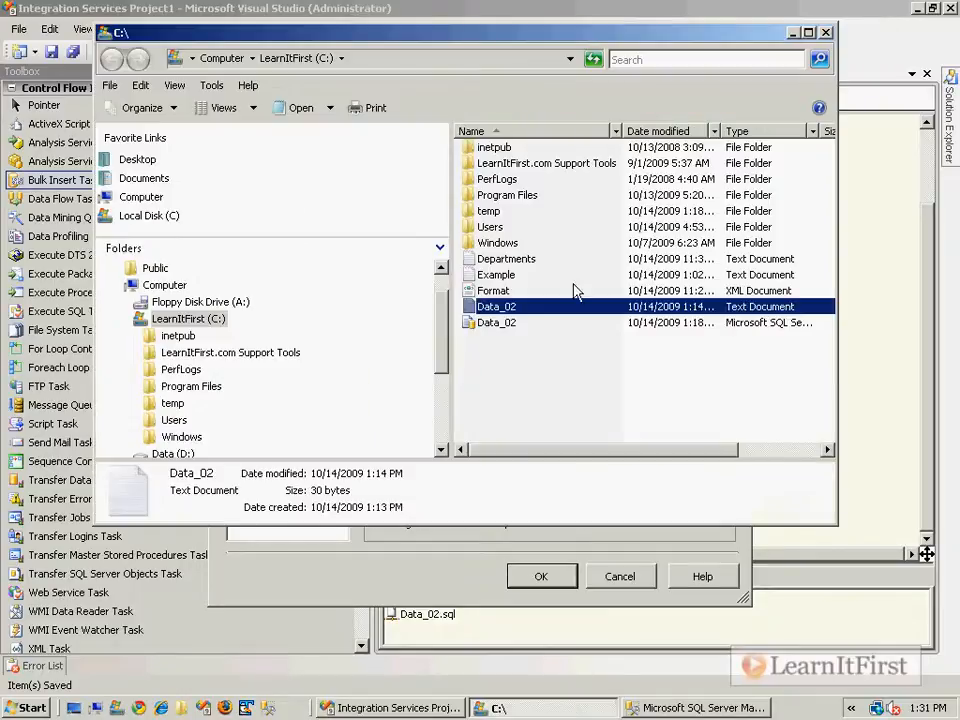
double_click(506, 306)
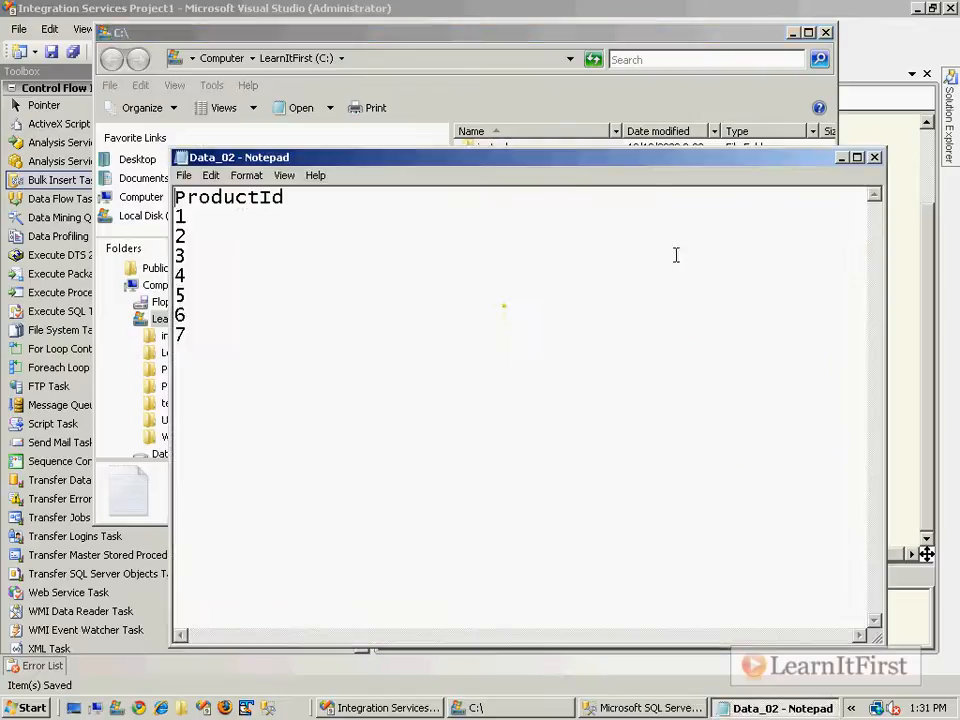
double_click(253, 198)
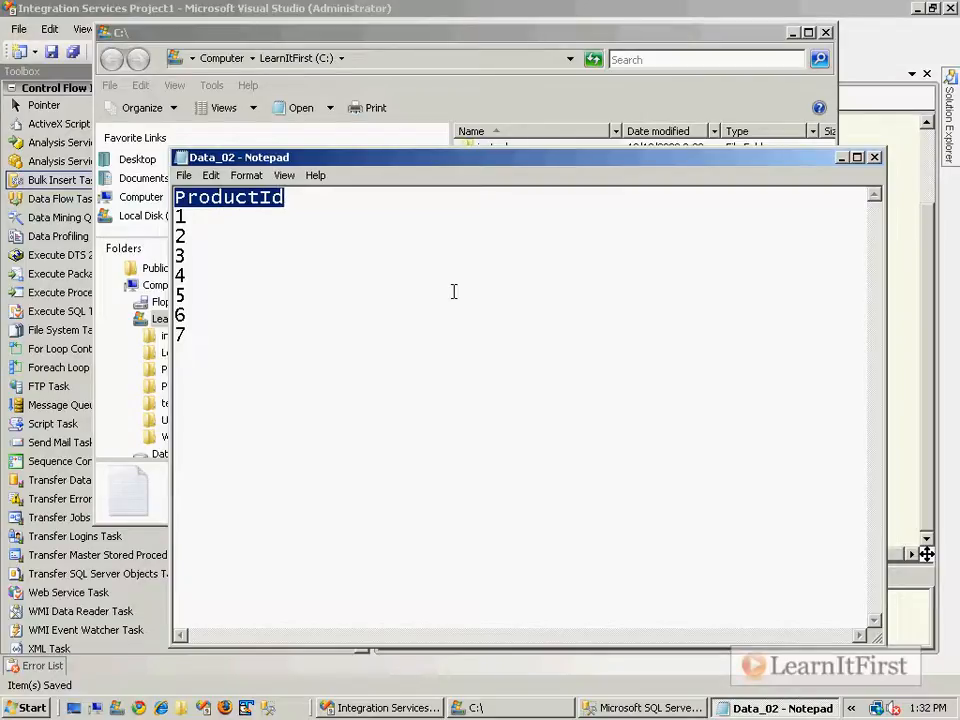
click(874, 158)
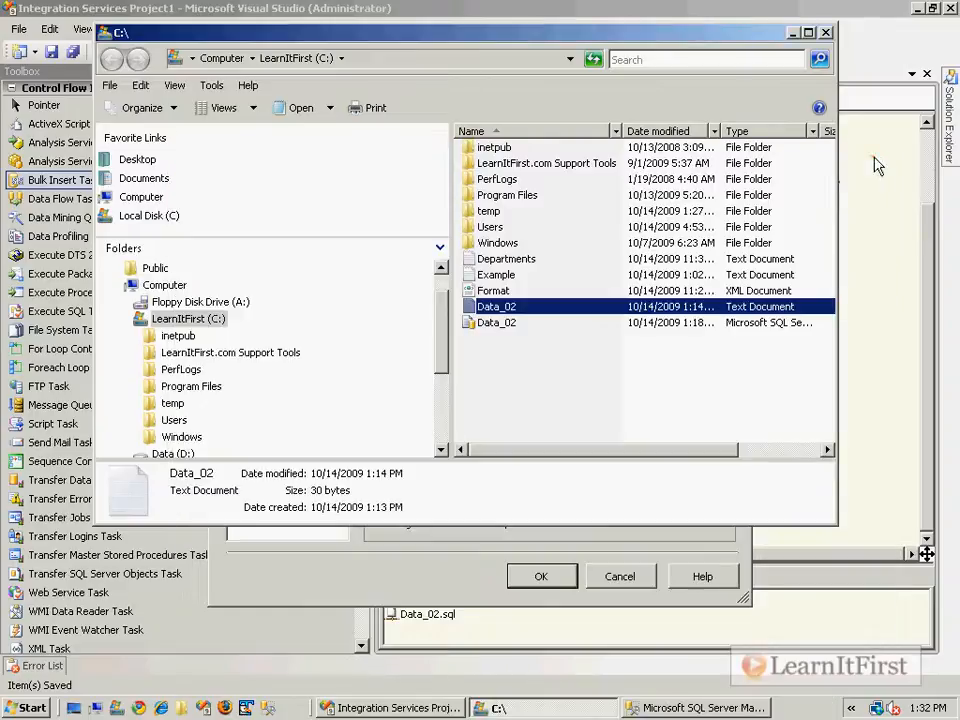
click(585, 553)
click(535, 273)
Set FirstRow to 2 and leave LastRow at 0.
click(552, 273)
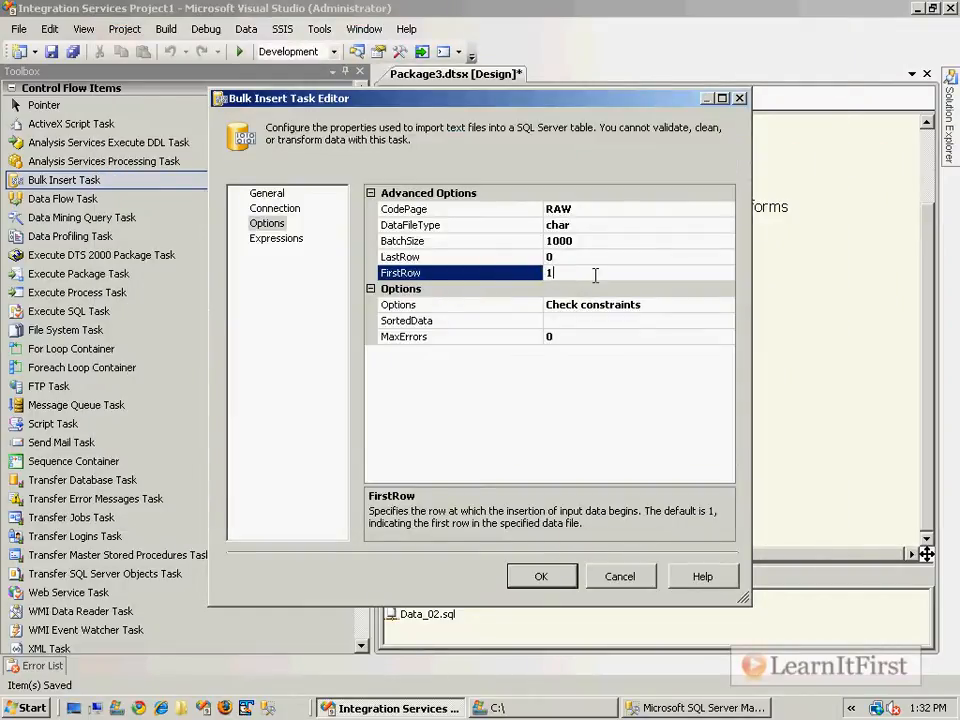
drag(567, 277, 456, 277)
text(2)
click(507, 259)
click(552, 257)
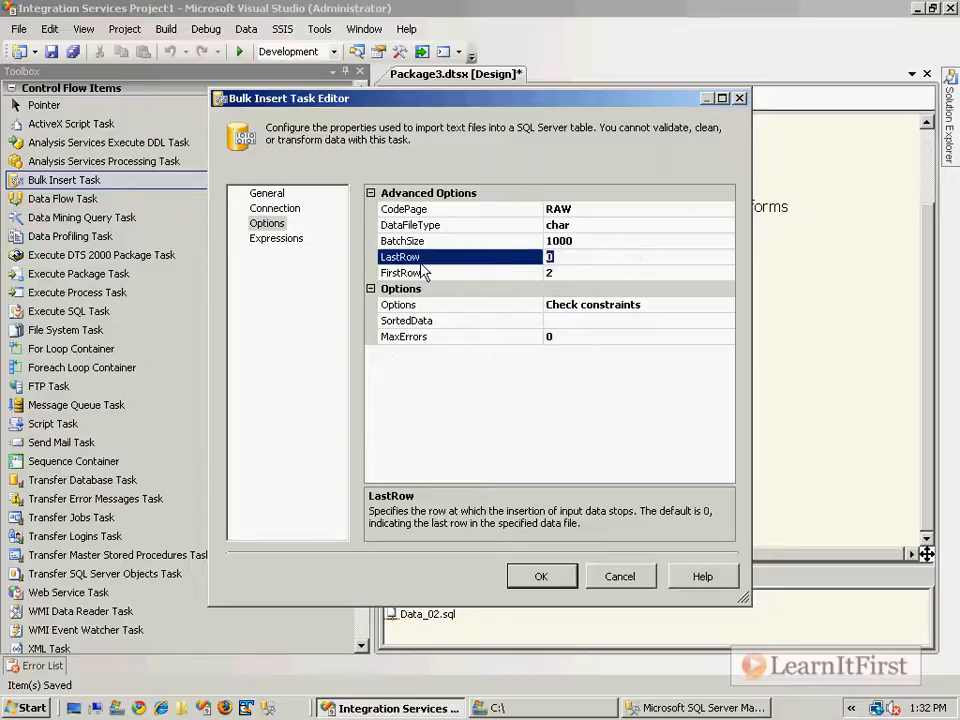
text(10)
key(BackSpace)
key(BackSpace)
text(0)
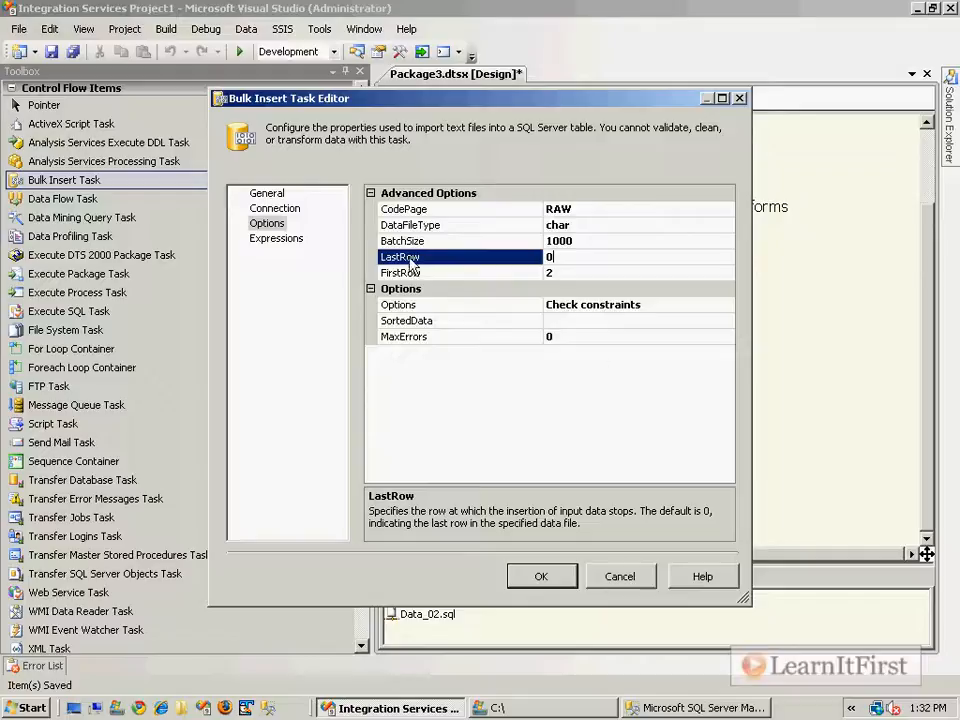
click(676, 305)
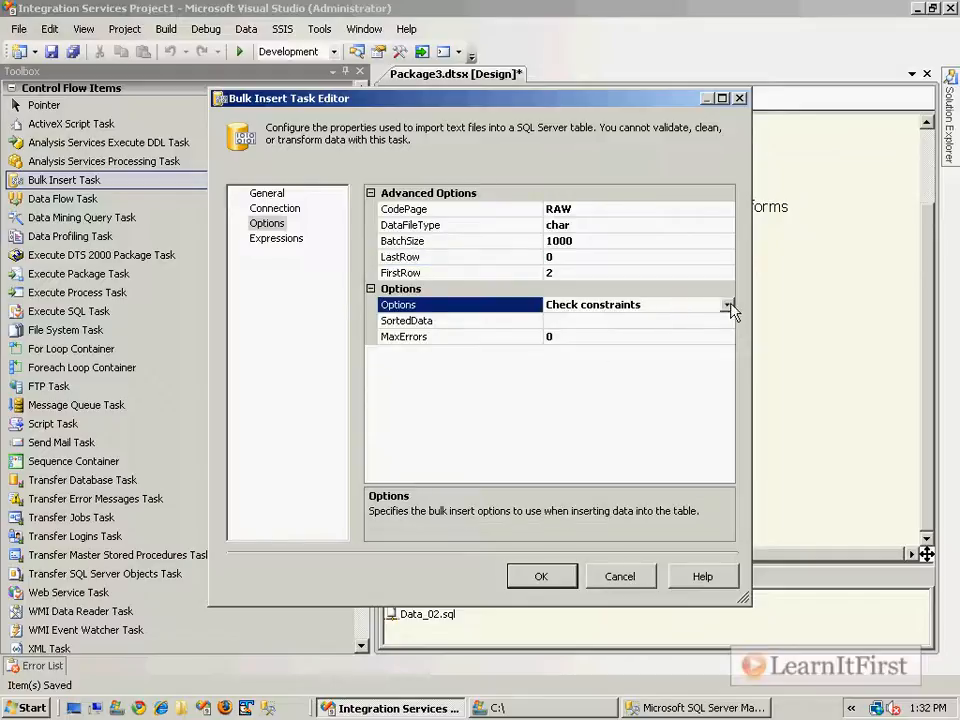
Leave the bulk insert options at Check constraints only, close the editor with OK, and switch to Management Studio.
click(727, 305)
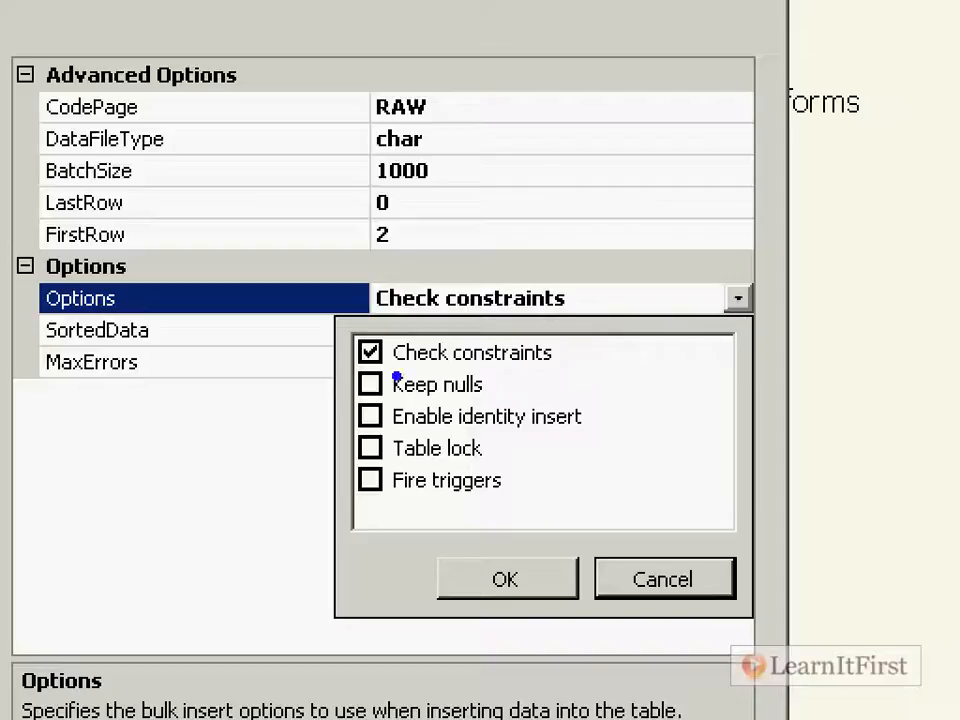
drag(347, 397, 546, 375)
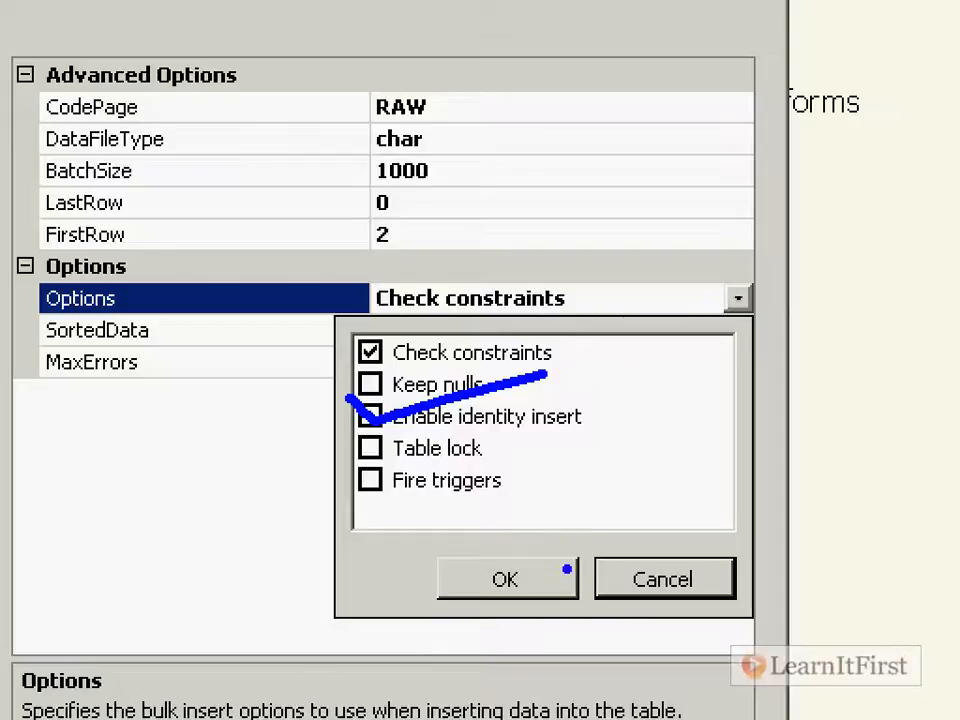
mouse_move(516, 448)
mouse_down()
mouse_move(542, 451)
mouse_move(542, 483)
mouse_up()
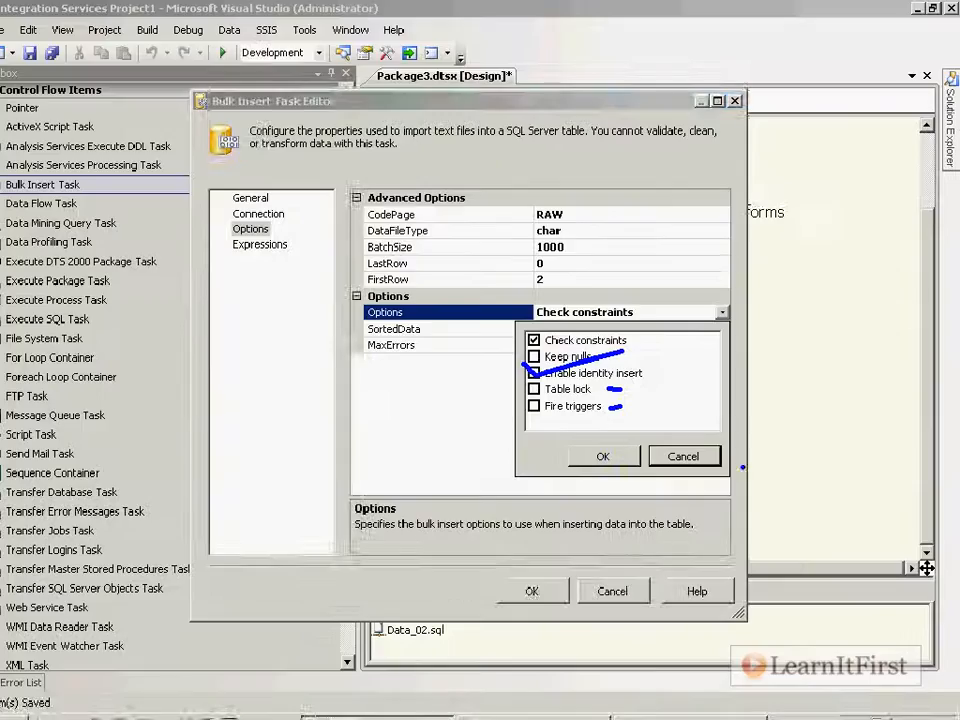
click(662, 579)
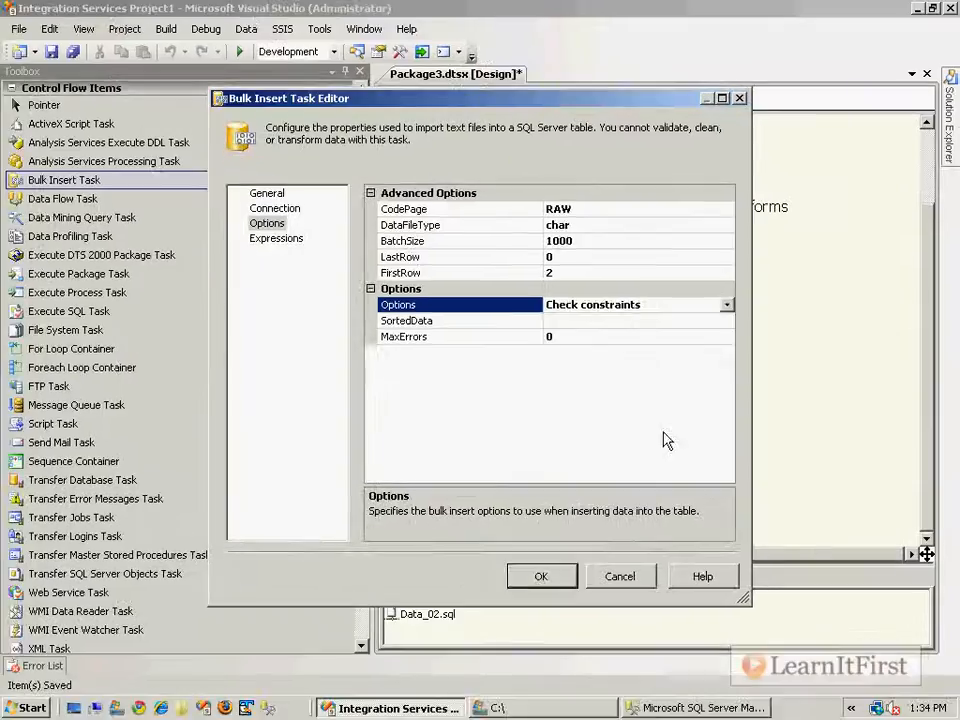
click(562, 576)
key(alt+Tab)
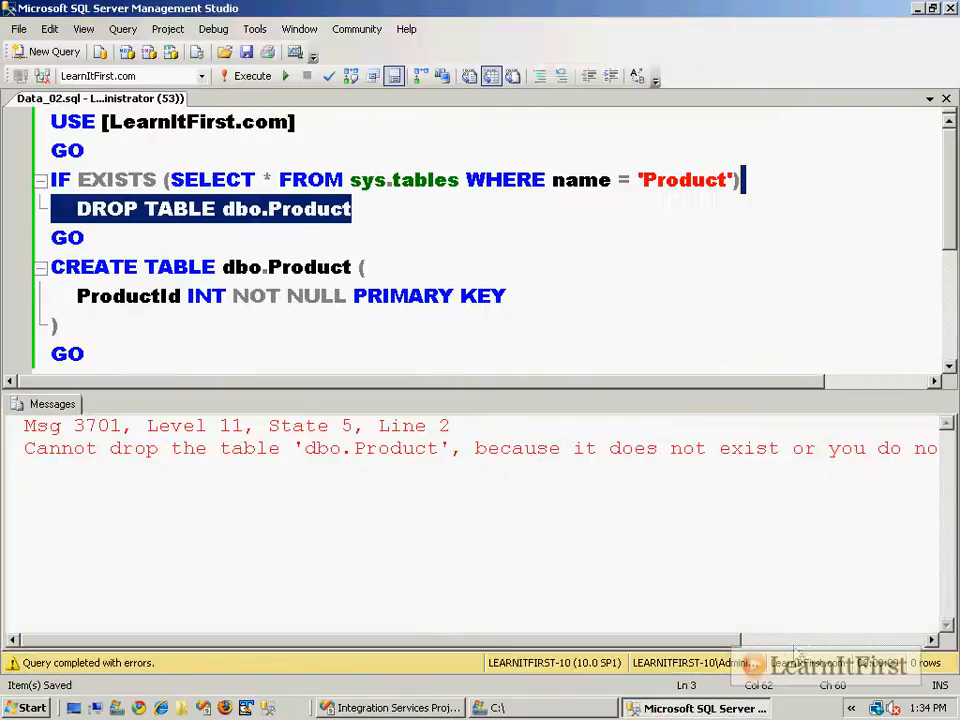
key(alt+Tab)
Start a new query containing an empty CREATE TABLE Course ( ) statement.
click(70, 58)
text(C)
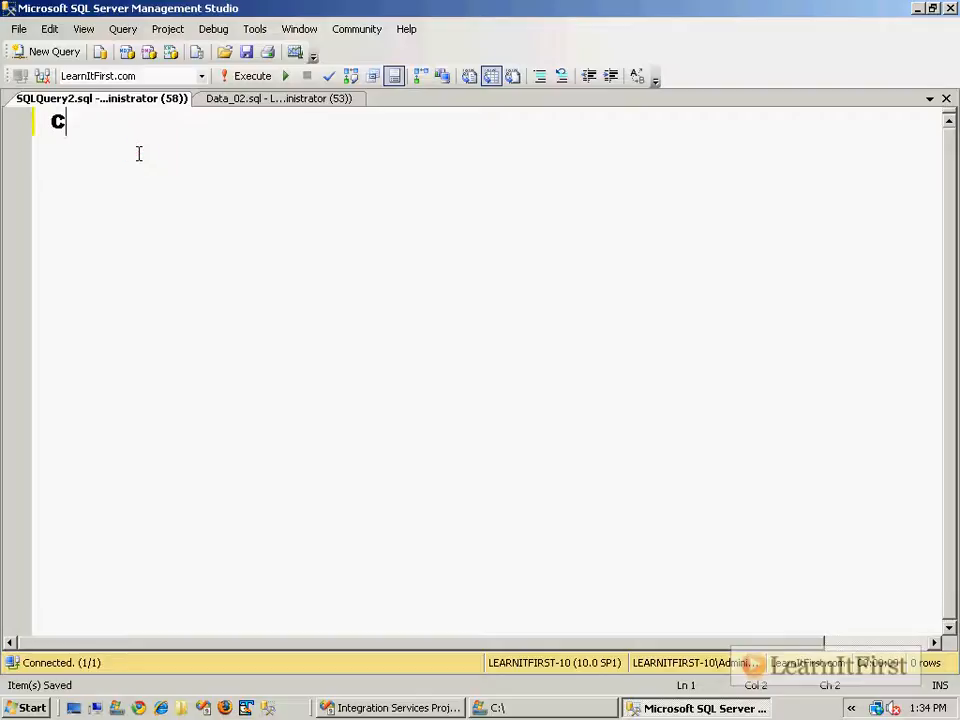
text(REATE TABKLE)
key(BackSpace)
key(BackSpace)
key(BackSpace)
text(LE Course ()
key(Return)
key(Return)
text())
Define CourseId INT NOT NULL IDENTITY(100, 1) PRIMARY KEY and CourseName VARCHAR(256) NOT NULL columns.
key(Up)
key(Tab)
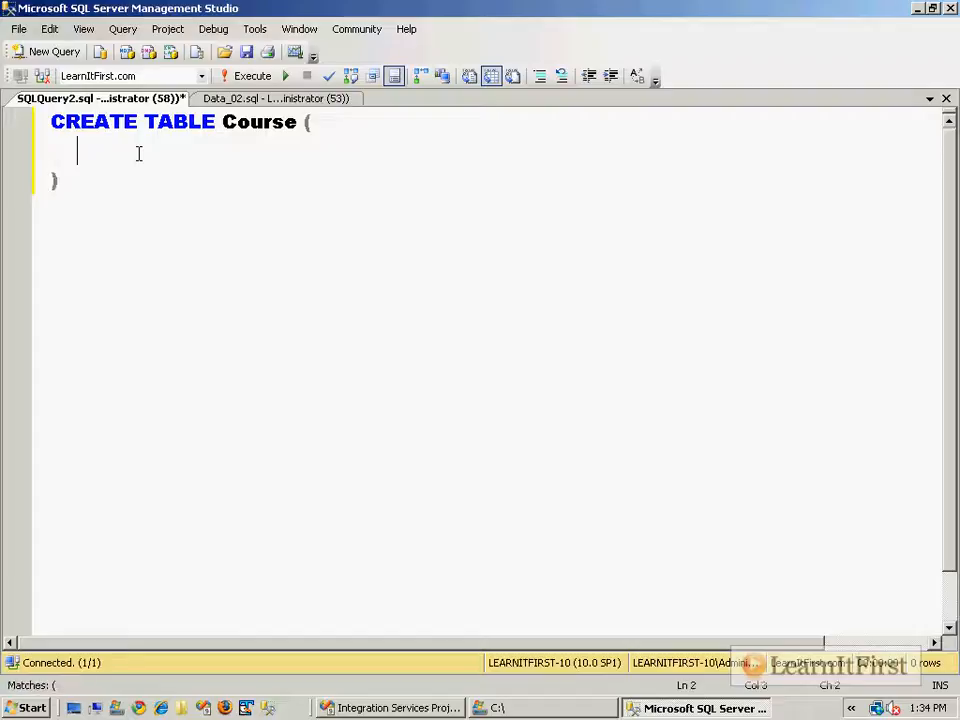
text(Course I)
key(BackSpace)
key(BackSpace)
text(Id INT)
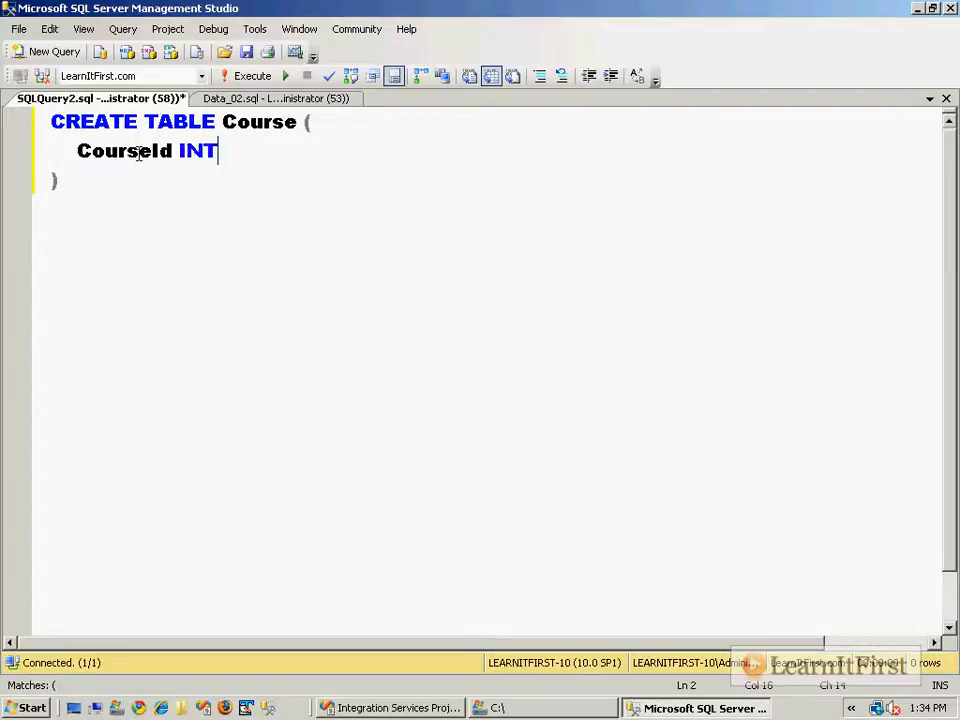
text( NOT NULL )
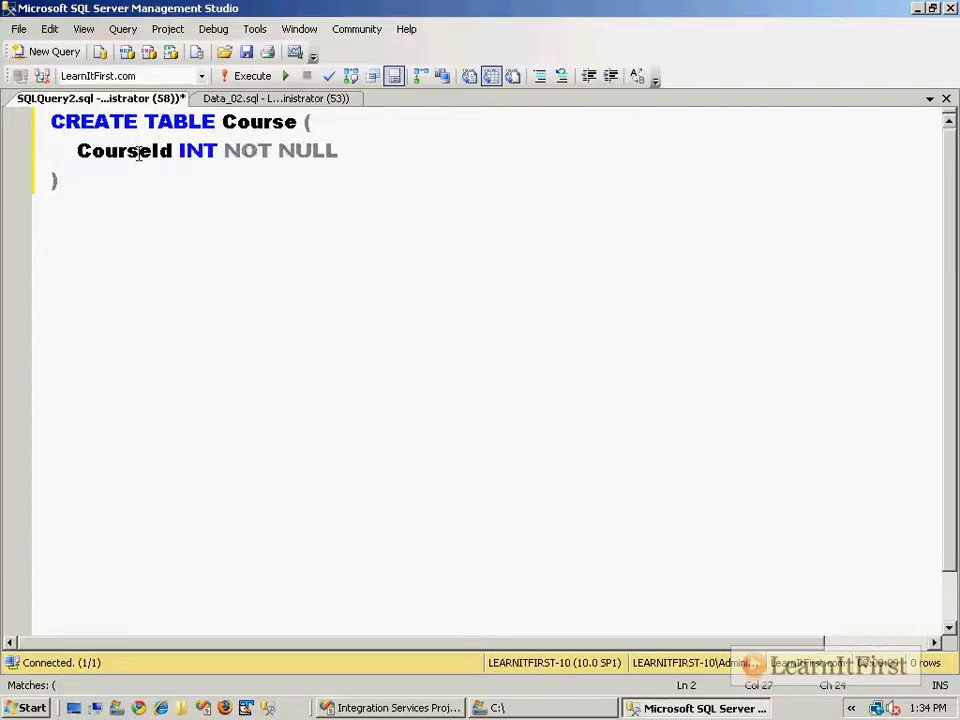
text(IDENTITY(1)
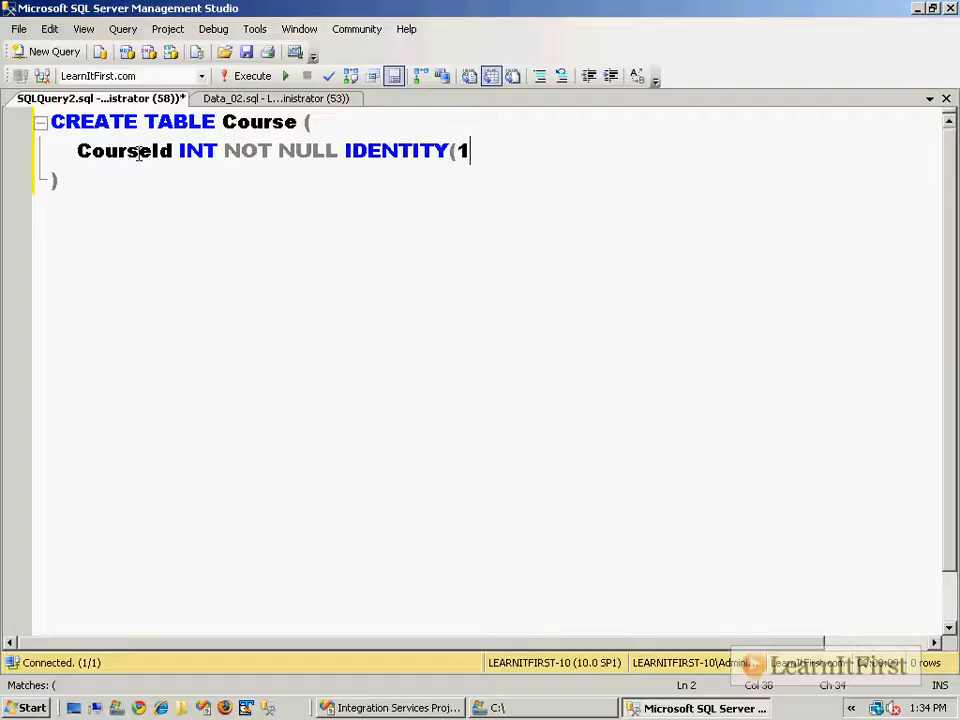
text(00, 1) )
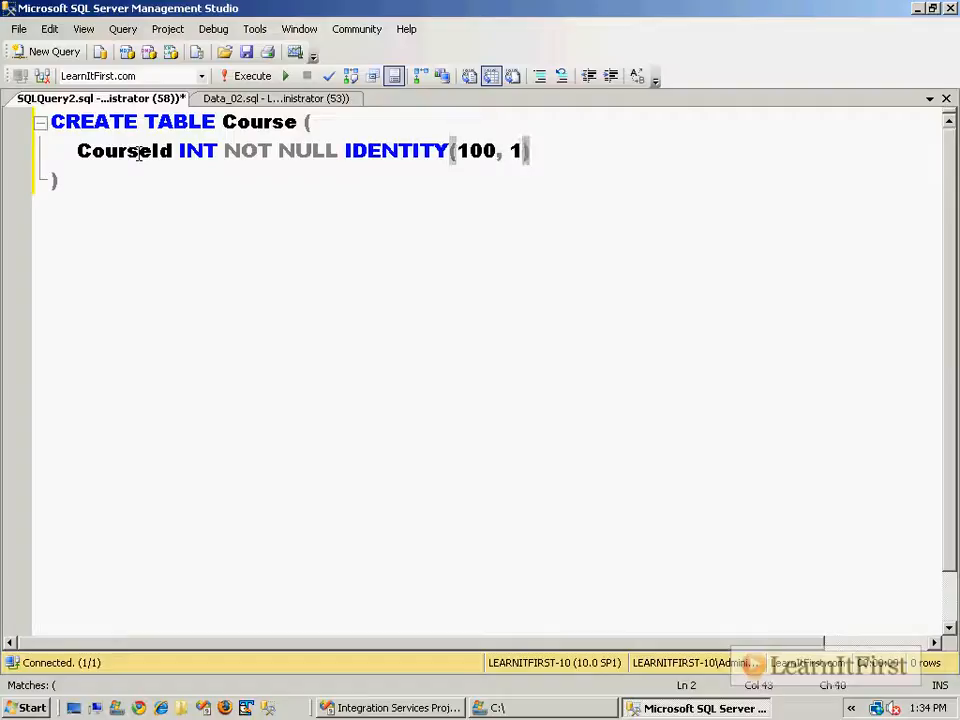
text(PRIMARY KEY)
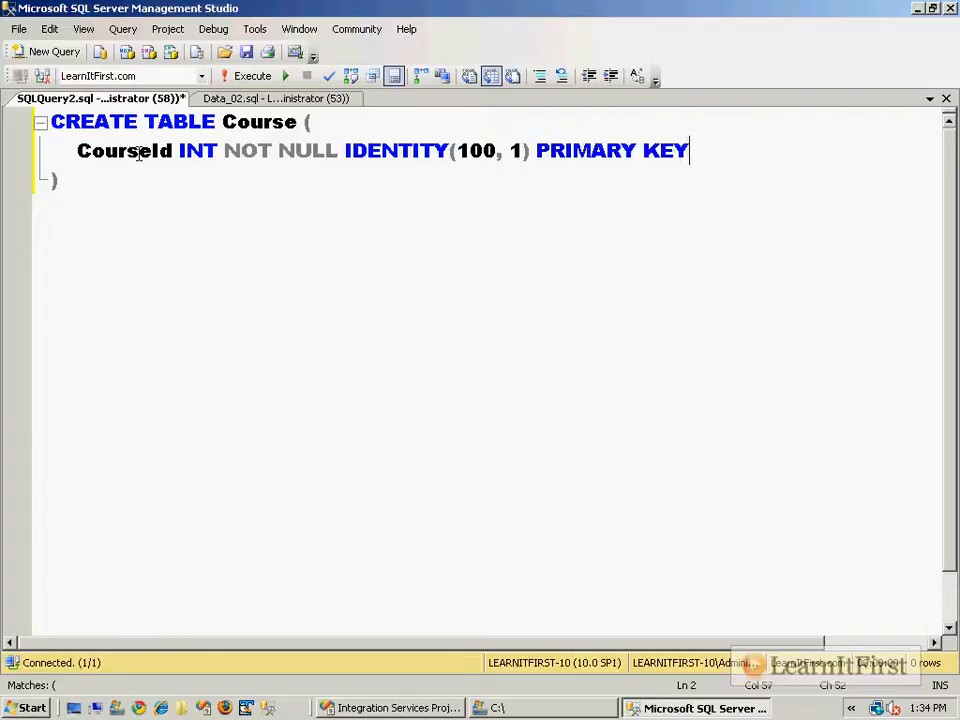
key(Return)
text(, Cour)
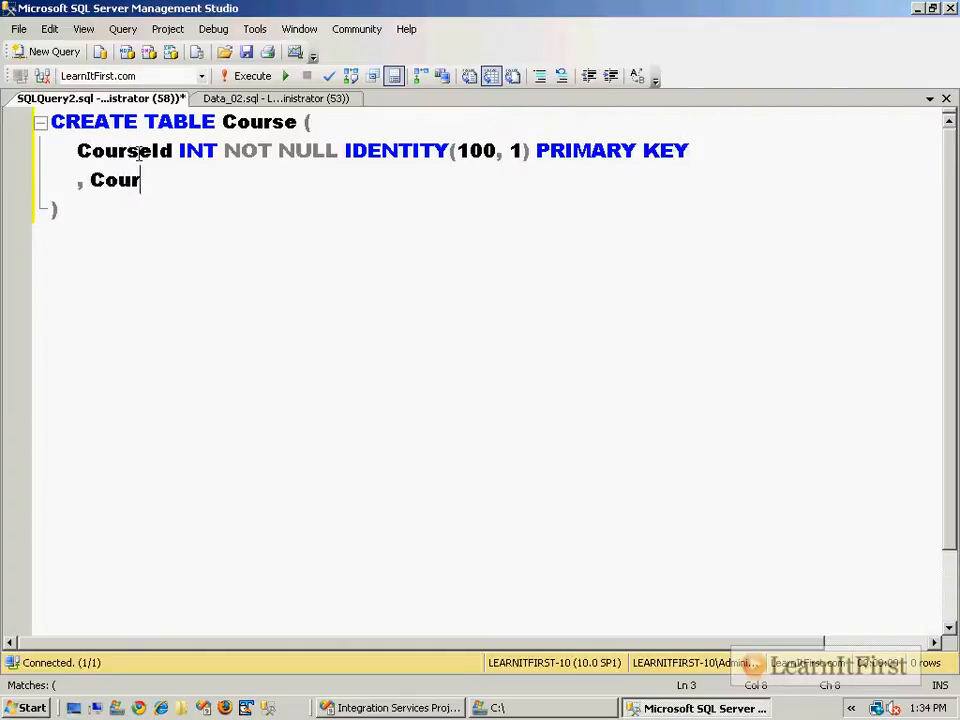
text(seName VAR)
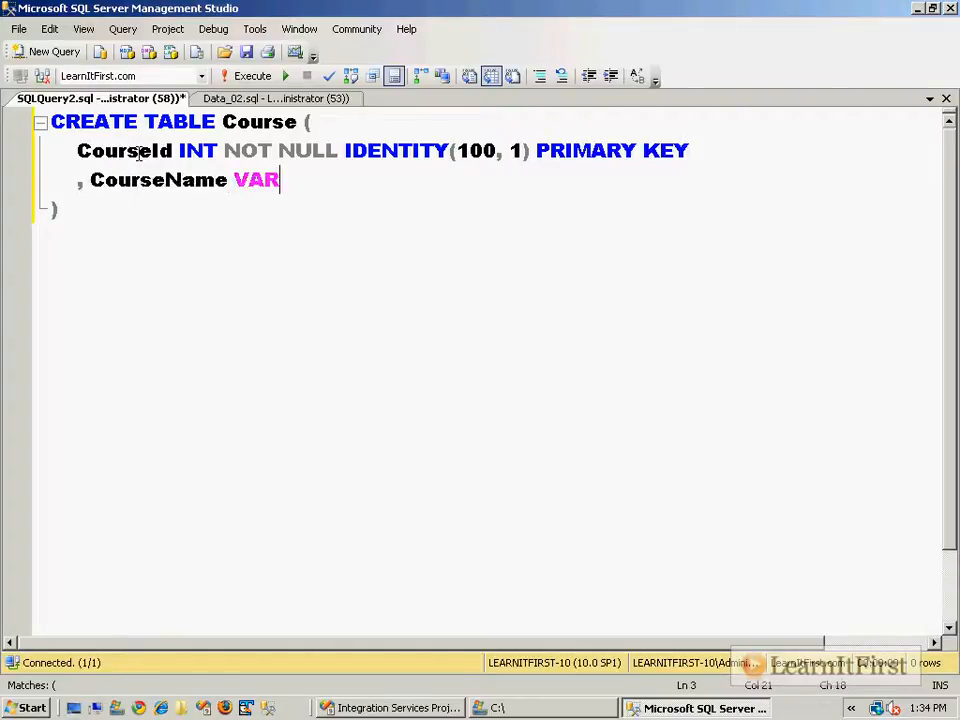
text(CHAR(256) NOT NULL)
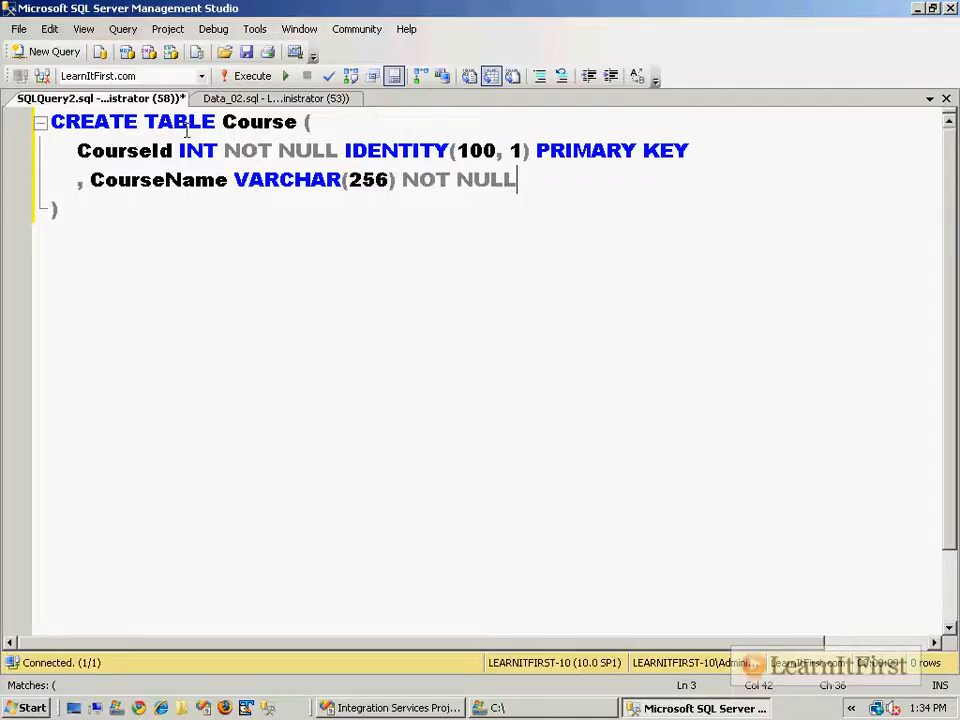
Create a new text document named Course in the C:\ drive folder.
click(481, 711)
click(484, 354)
right_click(476, 336)
mouse_move(522, 497)
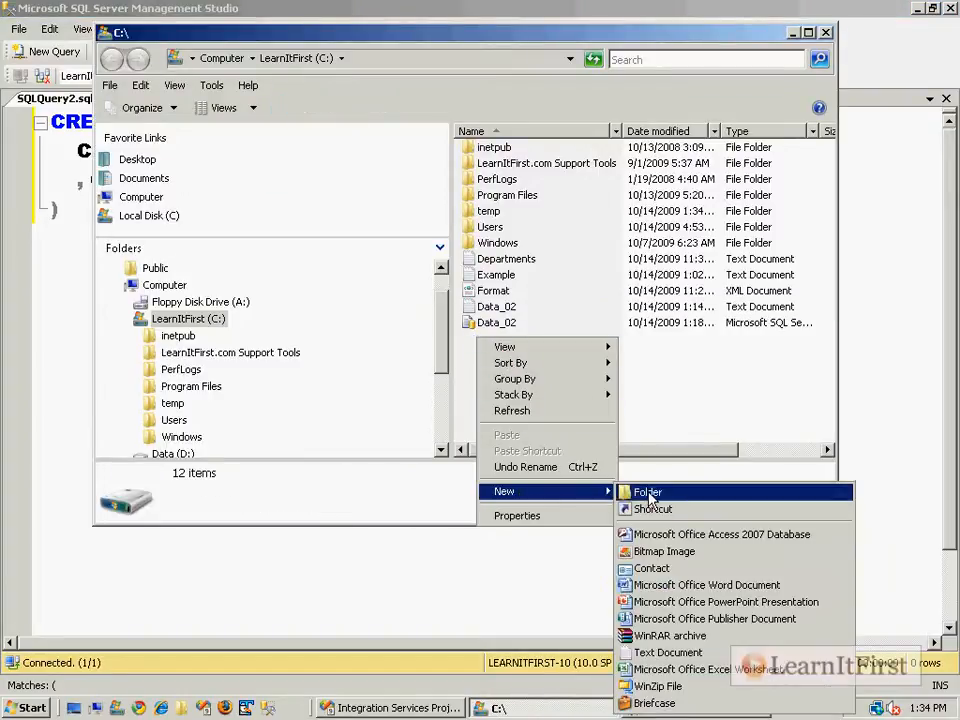
click(675, 652)
text(Course)
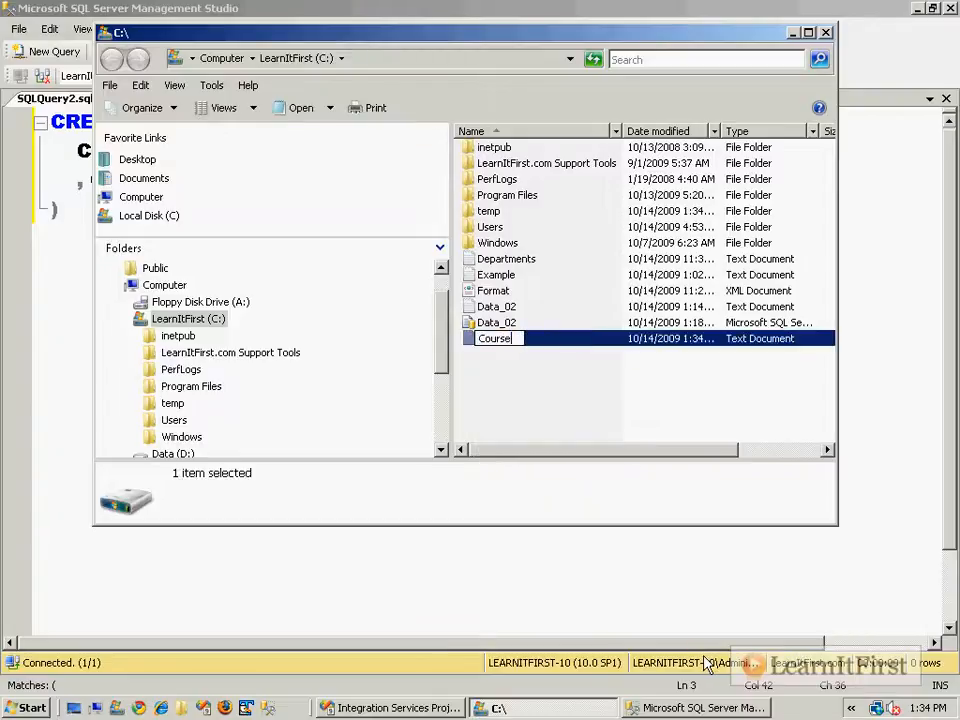
key(Return)
key(Return)
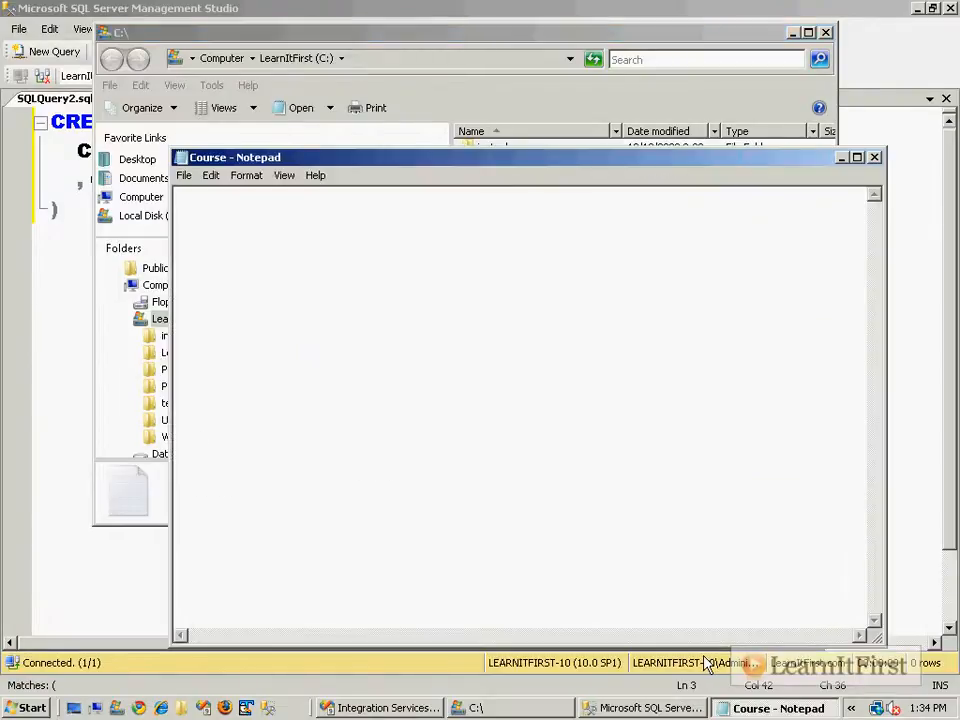
Enter the CourseId,CourseName header and rows 512 Intro to XML, 754 SharePoint 2010, 8756 SQL Server 2987 DBA.
text(CourseId,CourseName)
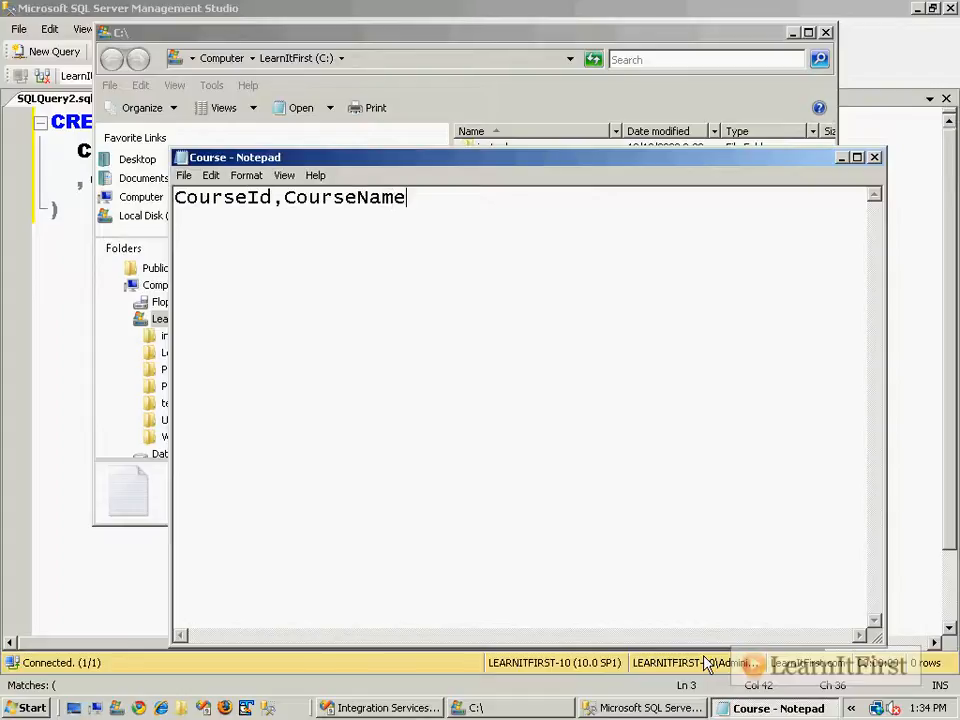
key(Return)
text(512,Intro to XML)
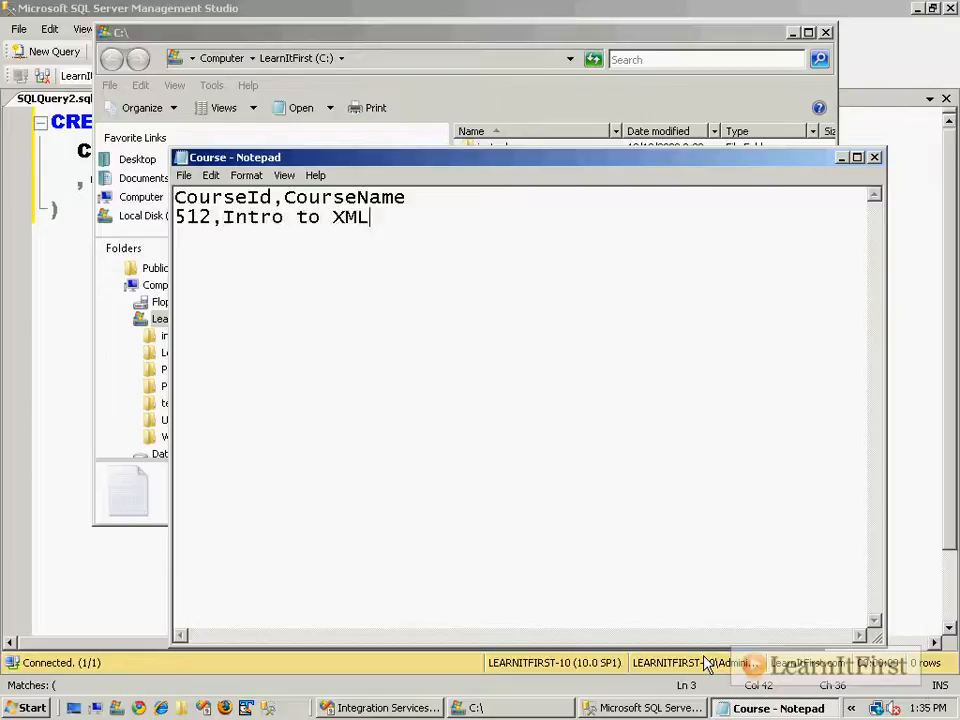
key(Return)
text(754,ShareP)
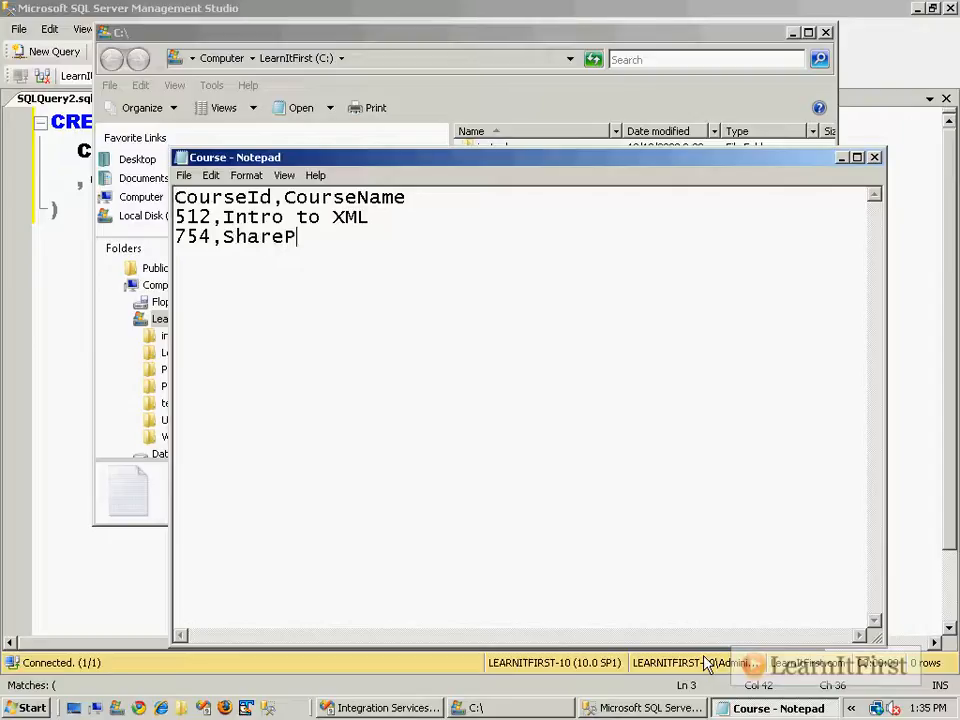
text(oint 2010)
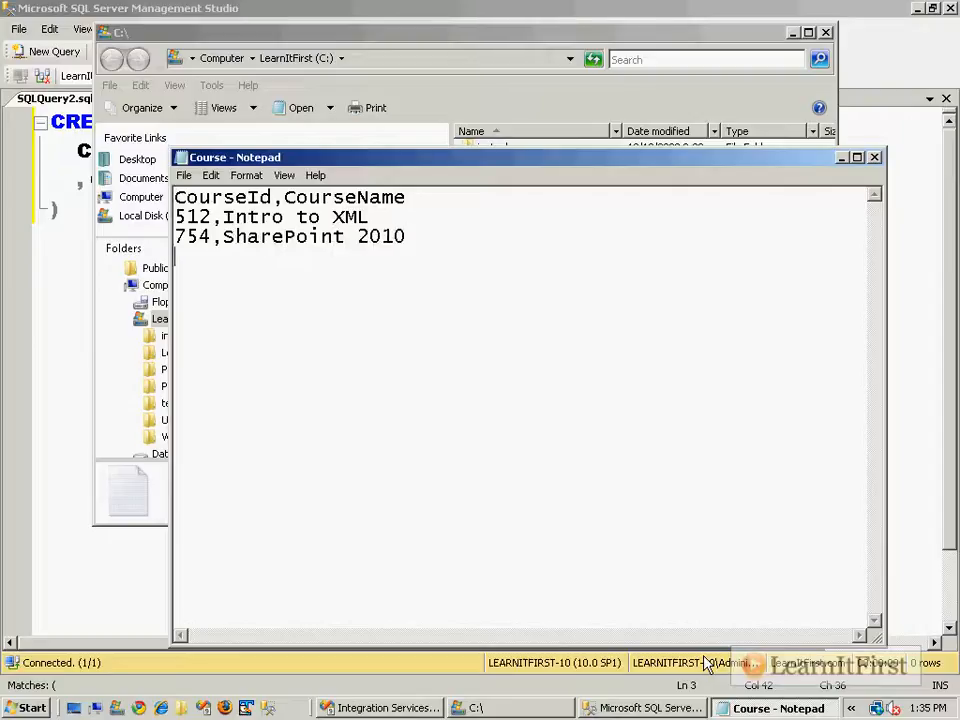
key(Return)
text(8756,)
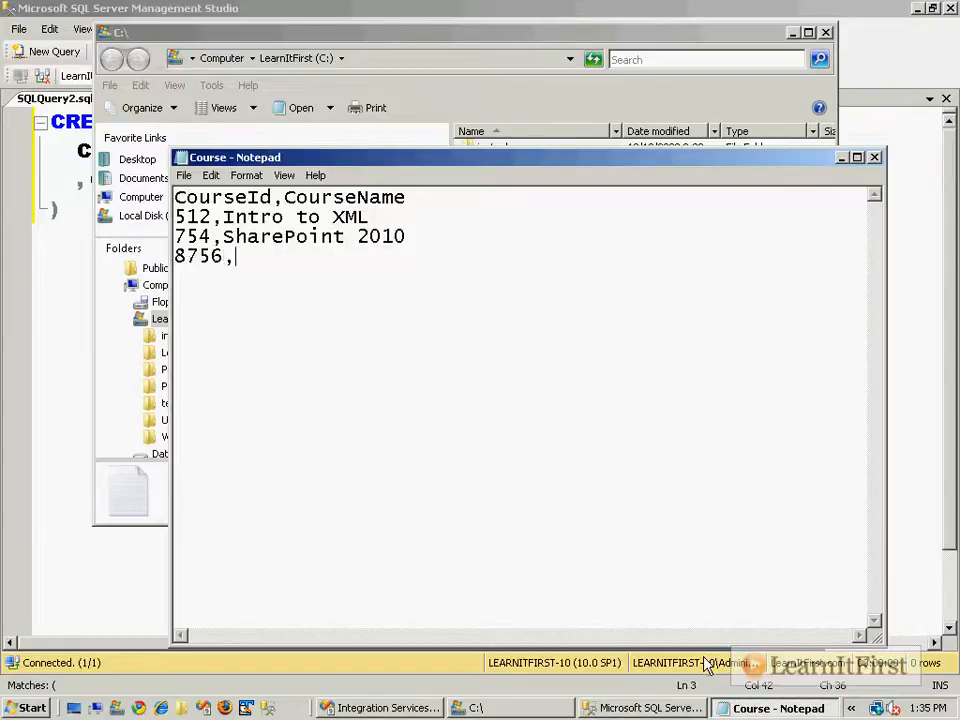
text(SQL2)
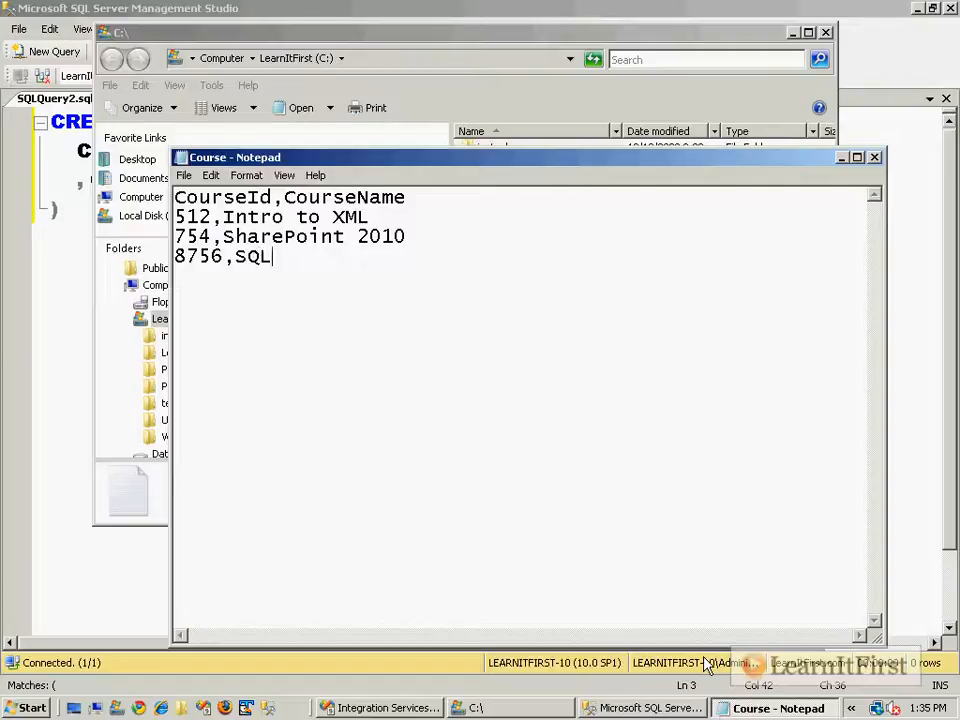
text(Server 2987 DBA)
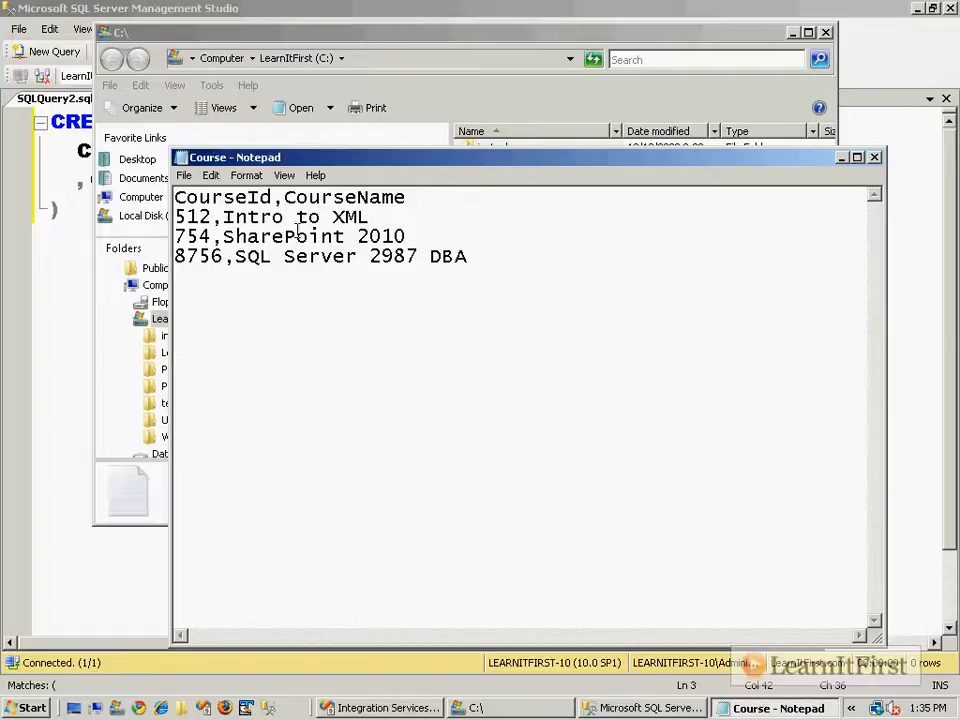
drag(175, 217, 296, 217)
drag(215, 217, 175, 217)
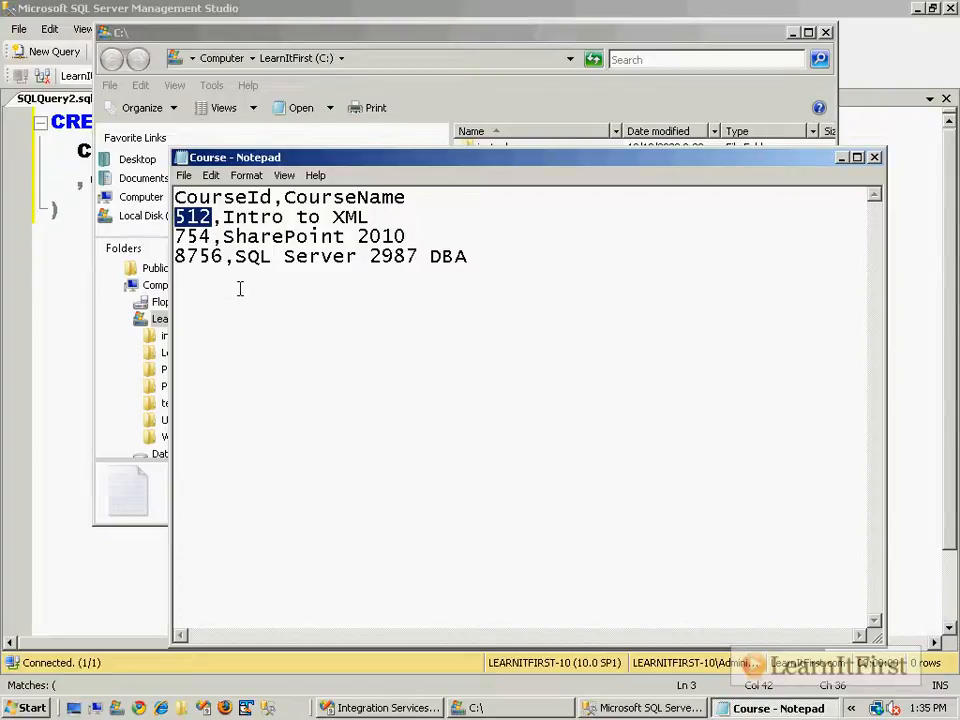
Open the Bulk Insert Task editor's Options page and its bulk insert options list.
click(393, 708)
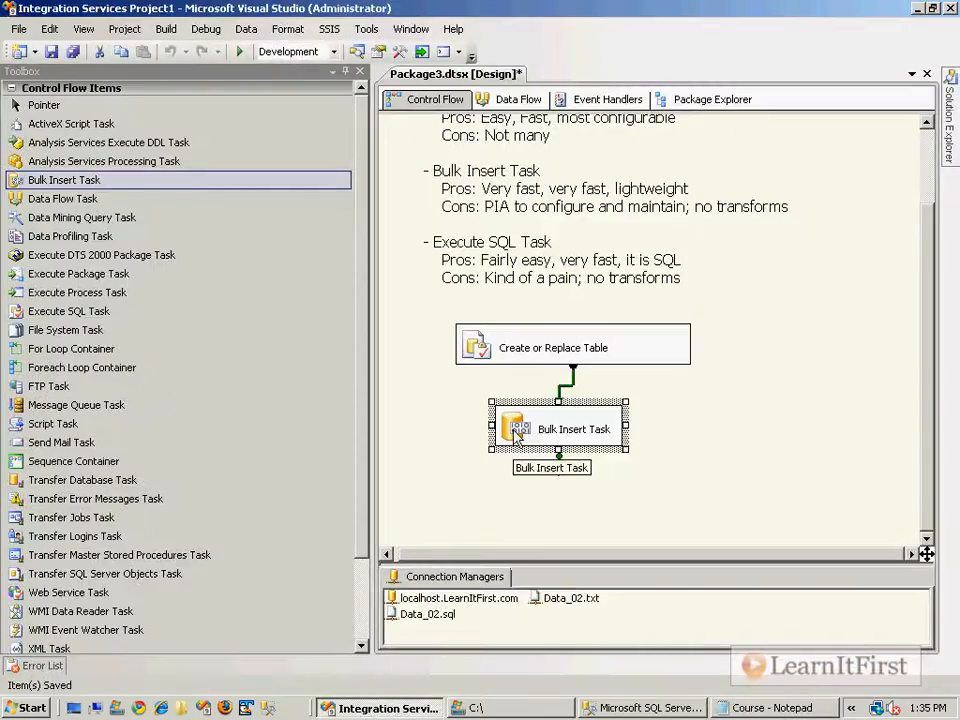
double_click(514, 431)
click(267, 223)
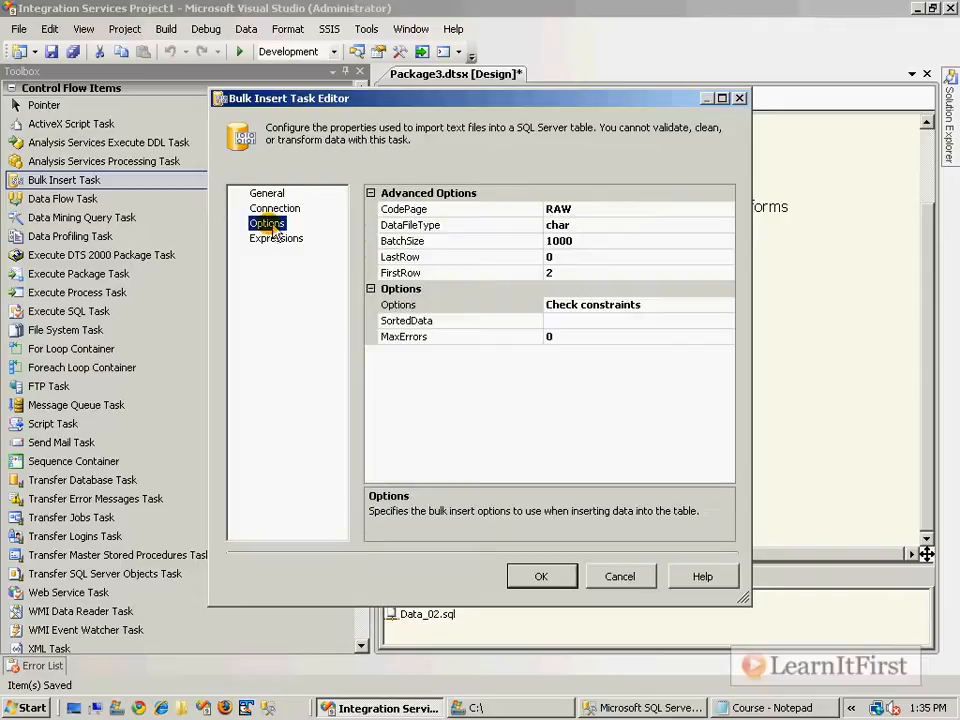
click(660, 305)
click(727, 305)
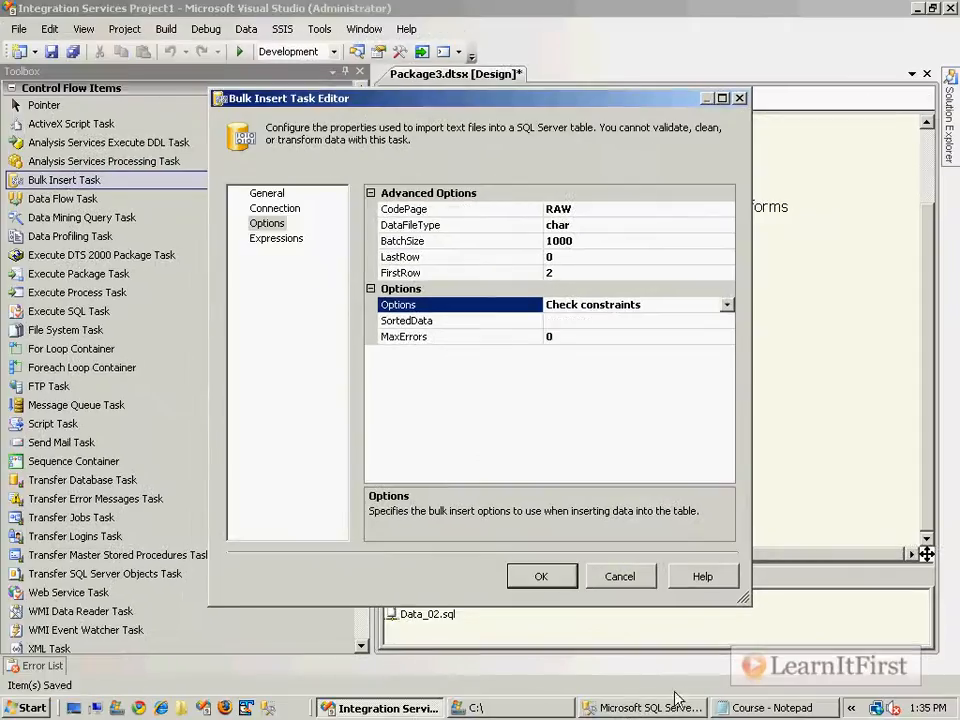
Check the course ids 754, 8756 and 512 in the Course text file.
click(765, 708)
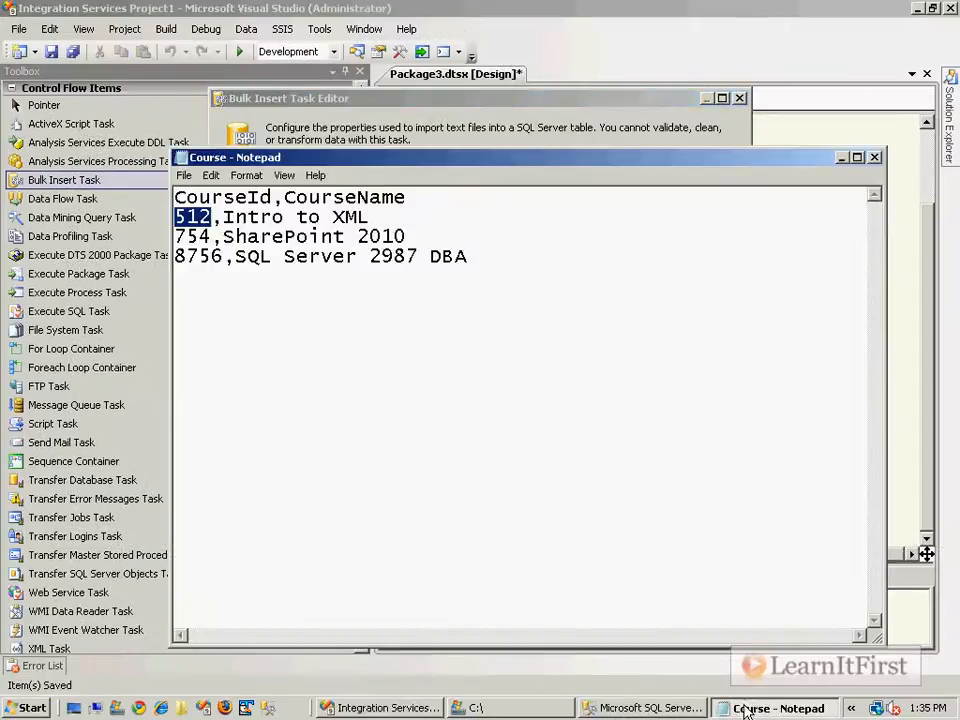
double_click(192, 236)
double_click(196, 257)
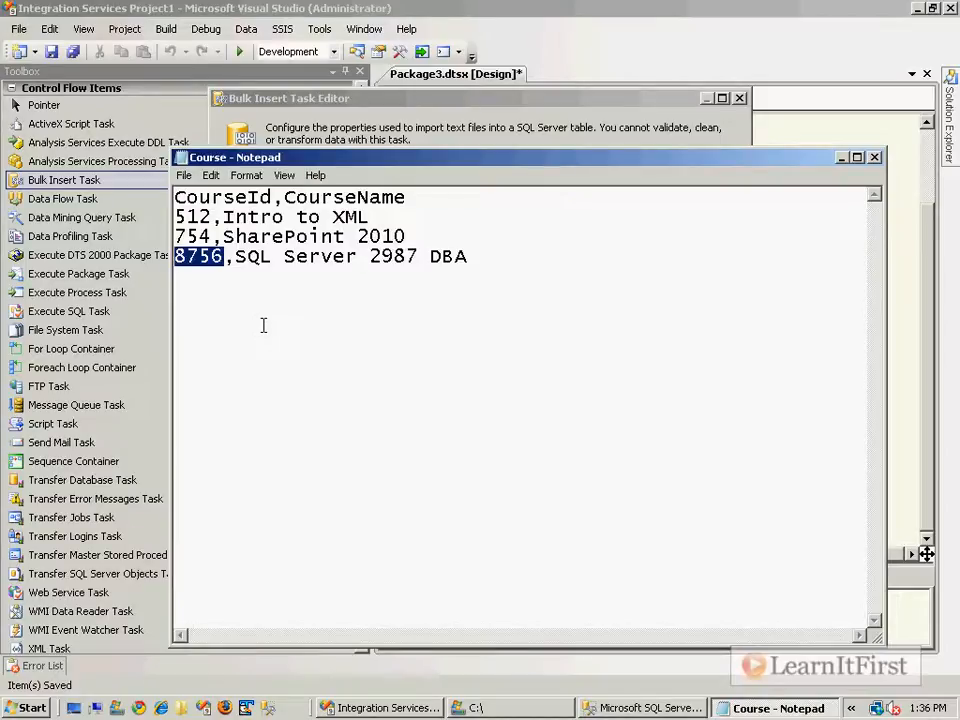
double_click(193, 217)
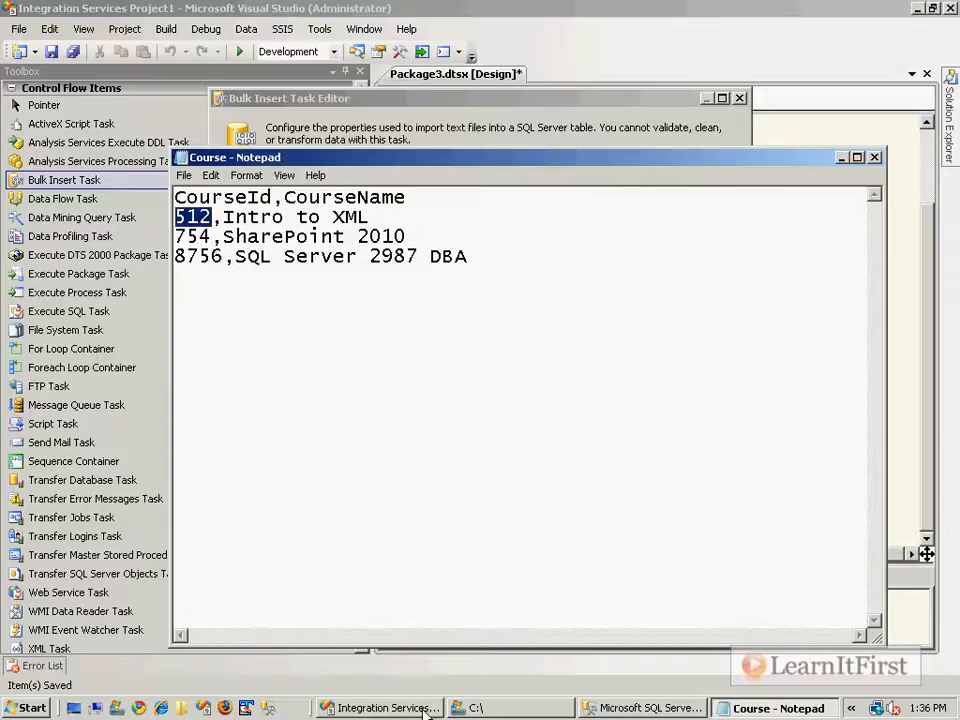
Enable identity insert in the Bulk Insert Task's options.
click(335, 707)
click(727, 305)
click(543, 364)
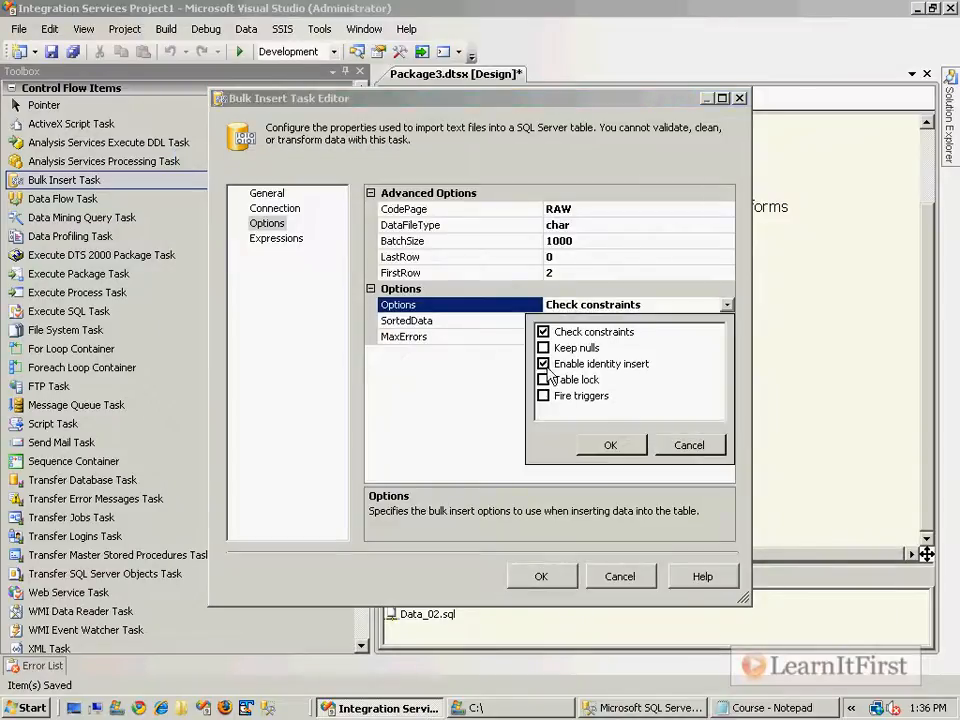
click(607, 445)
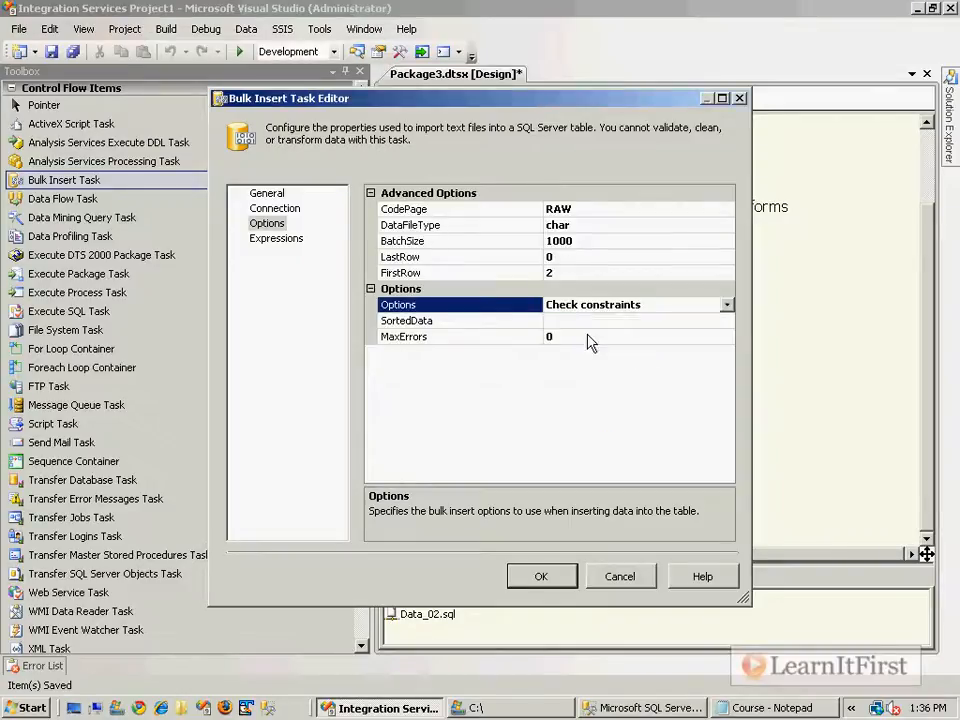
Review the SortedData and MaxErrors settings, then confirm the Bulk Insert Task editor with OK.
click(487, 324)
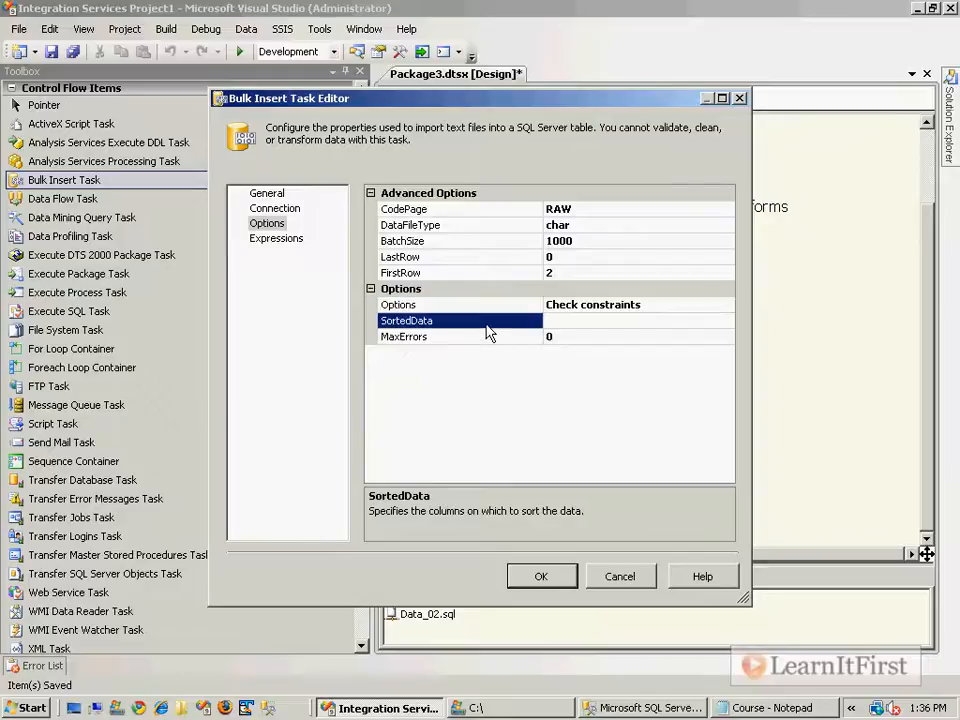
click(568, 322)
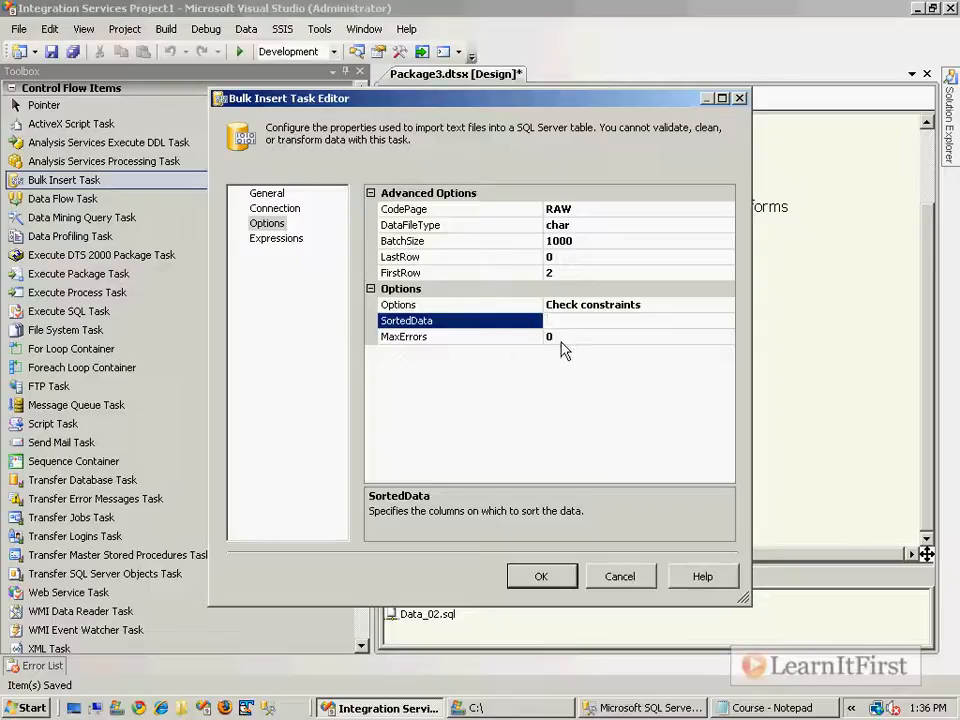
click(592, 339)
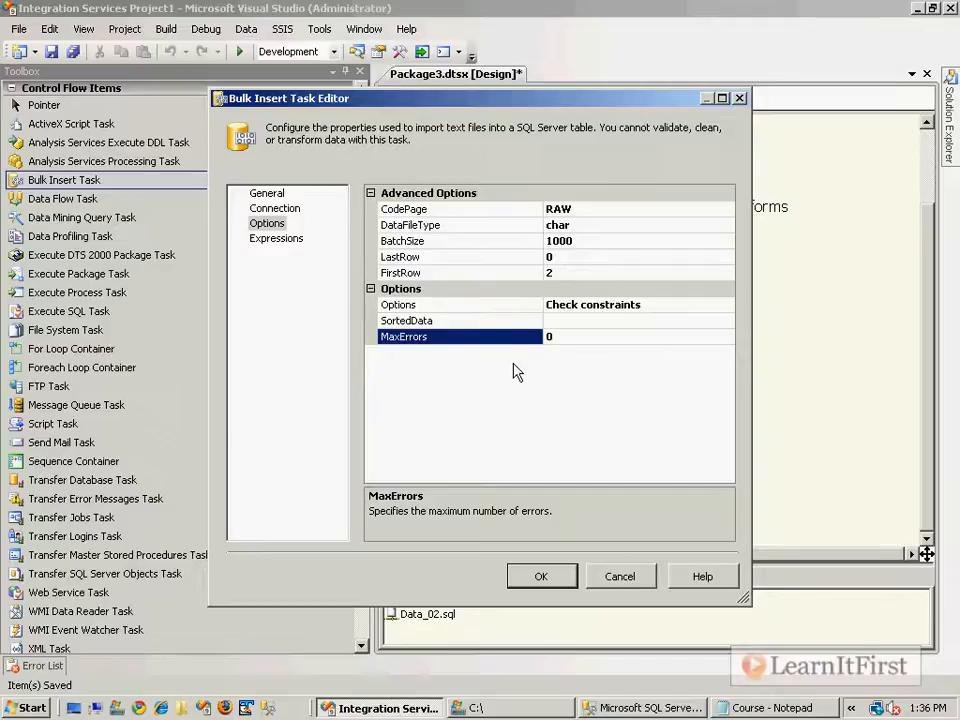
click(270, 195)
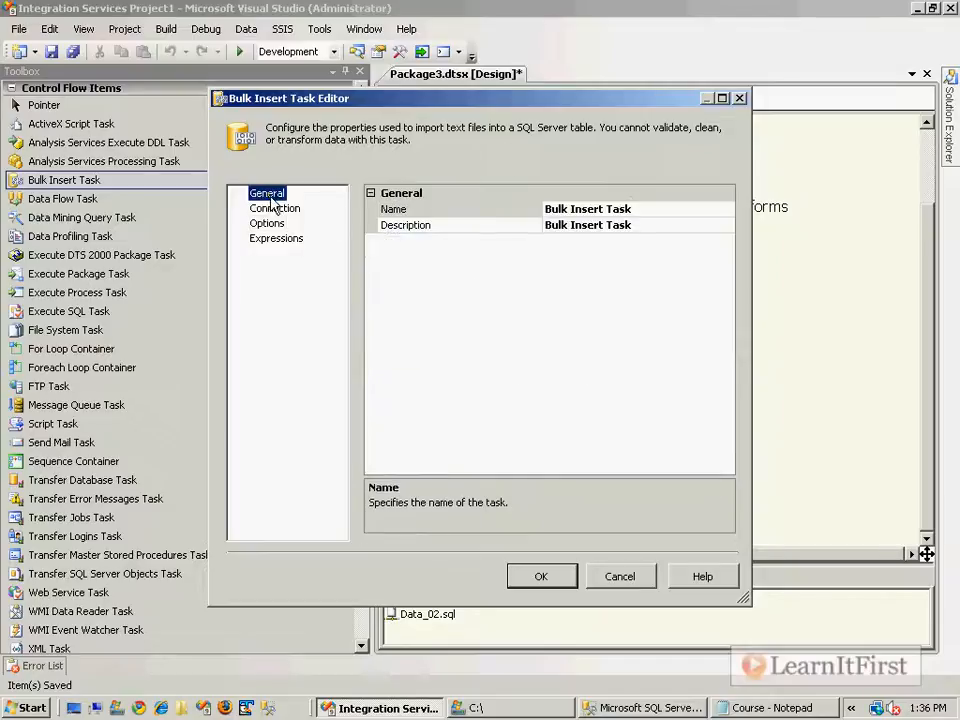
click(558, 579)
click(735, 502)
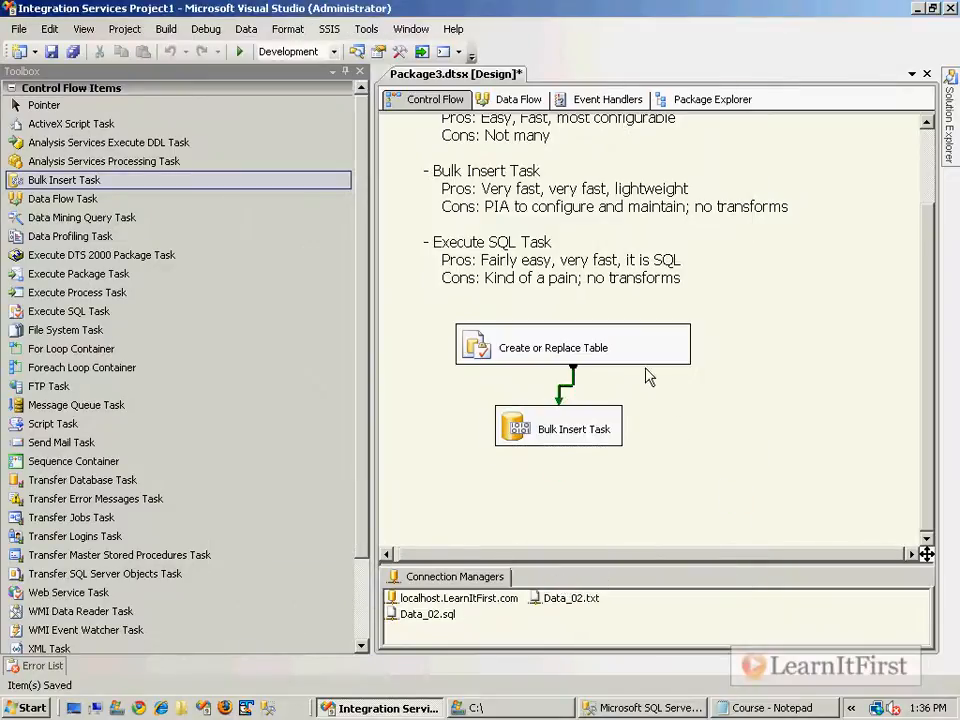
Close the Data_02.sql script in Management Studio.
click(622, 708)
click(582, 305)
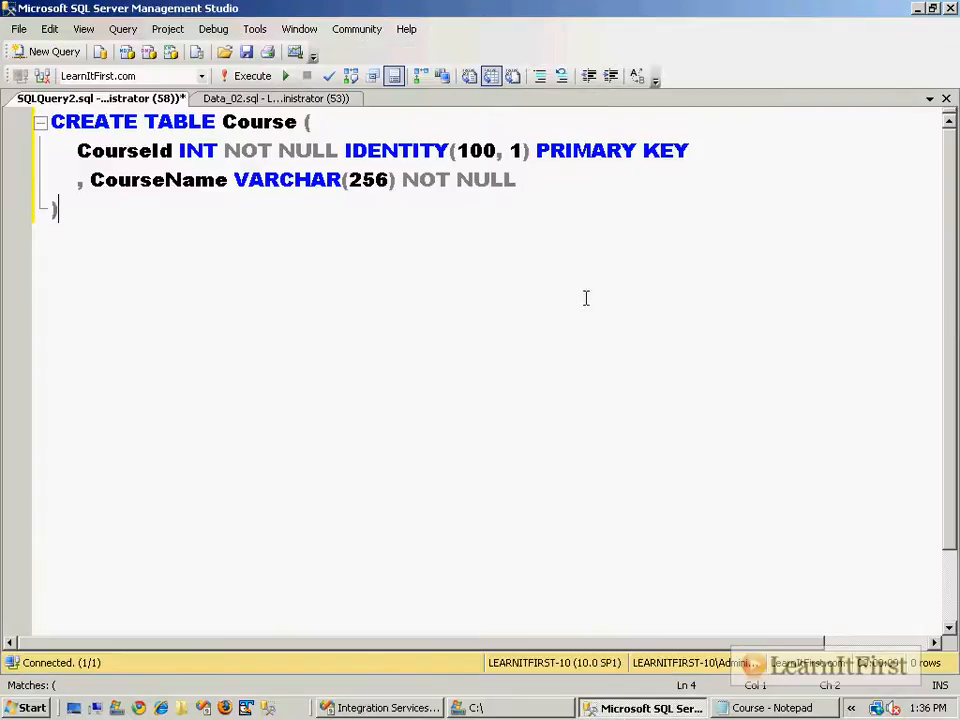
click(240, 98)
click(265, 295)
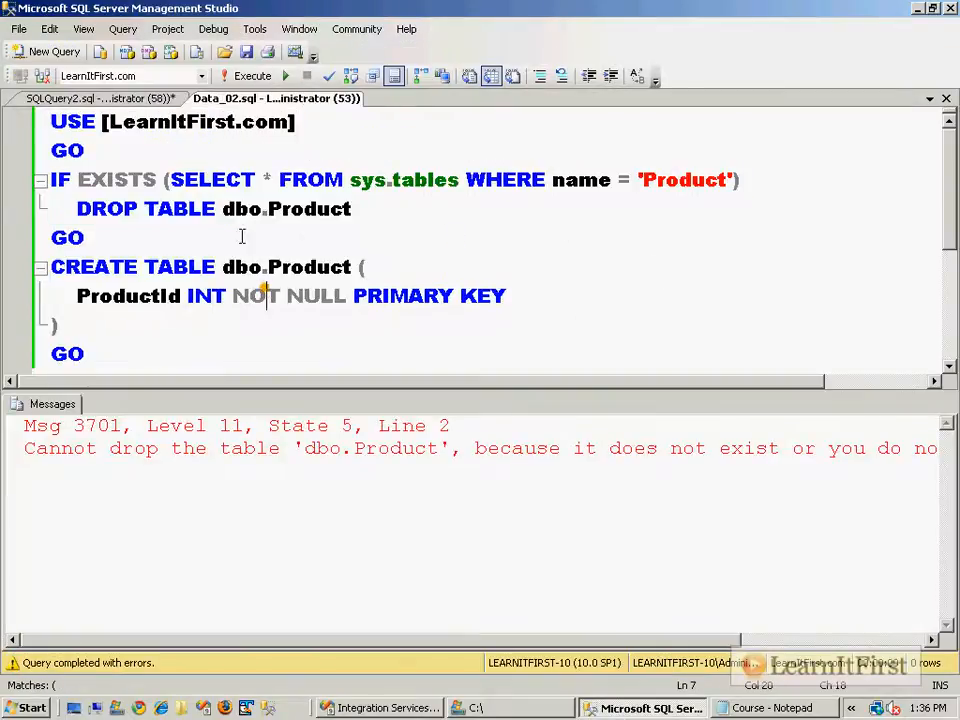
click(945, 98)
Run SELECT * FROM dbo.Product in SSMS, then start debugging the package in Visual Studio.
key(ctrl+a)
text(SELECT * FROM dbo.Product)
key(F5)
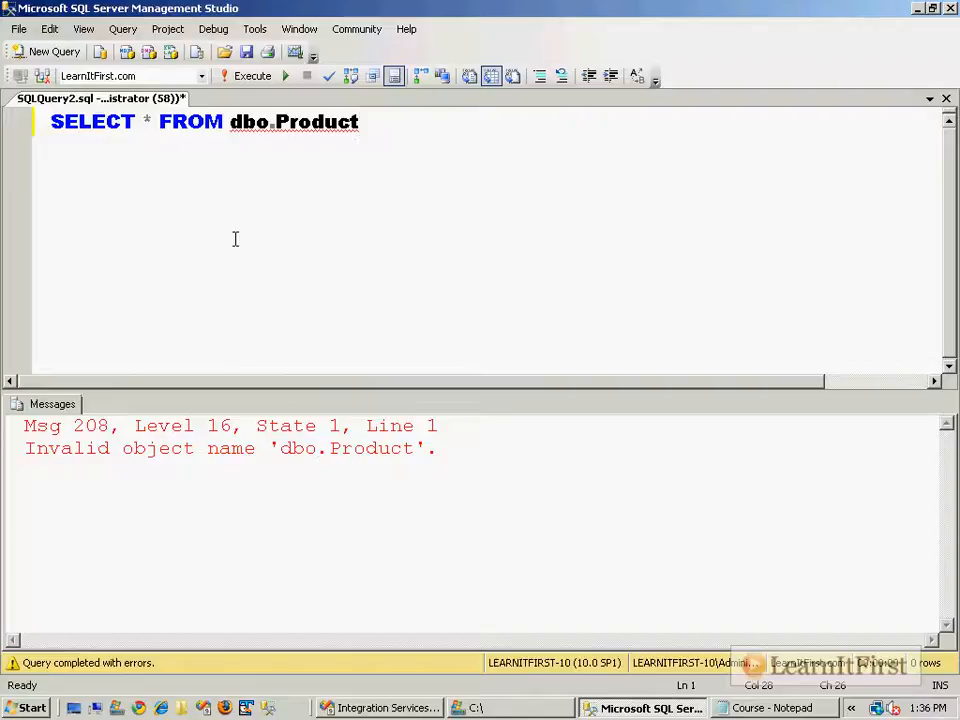
click(337, 193)
click(406, 709)
key(F5)
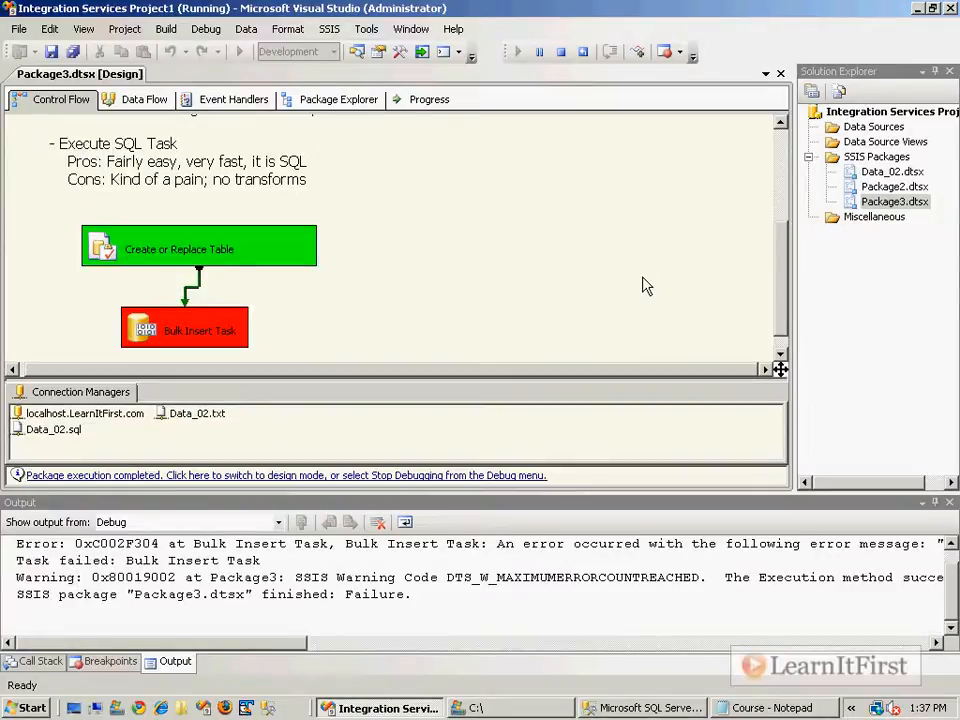
Spot dbo.Products in the error and test dbo.Products versus dbo.Product queries in SSMS.
drag(250, 643, 508, 662)
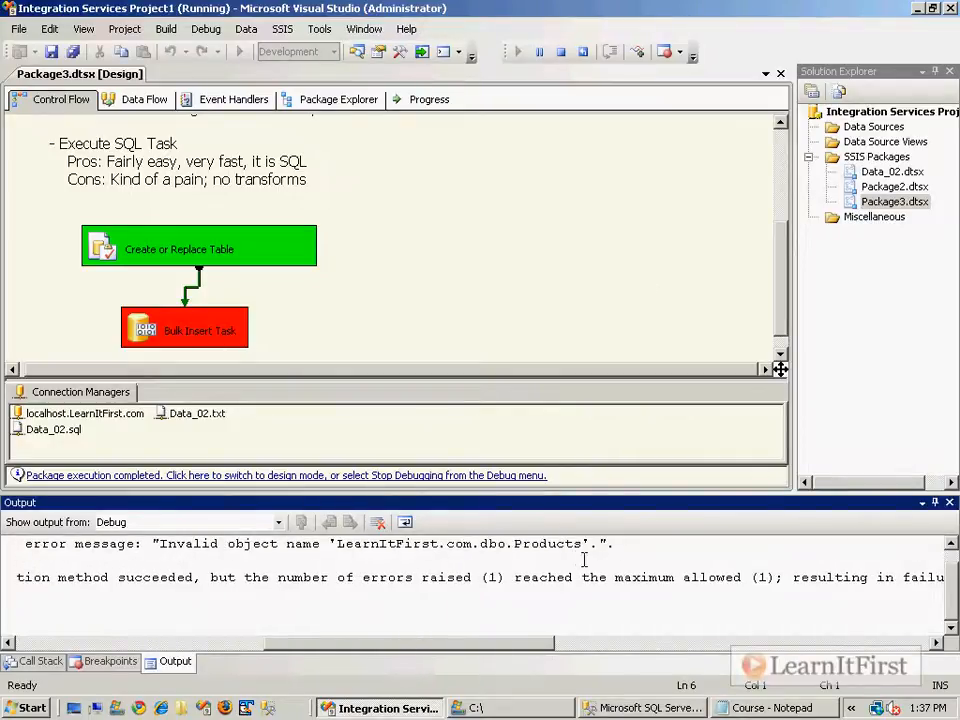
drag(581, 544, 506, 546)
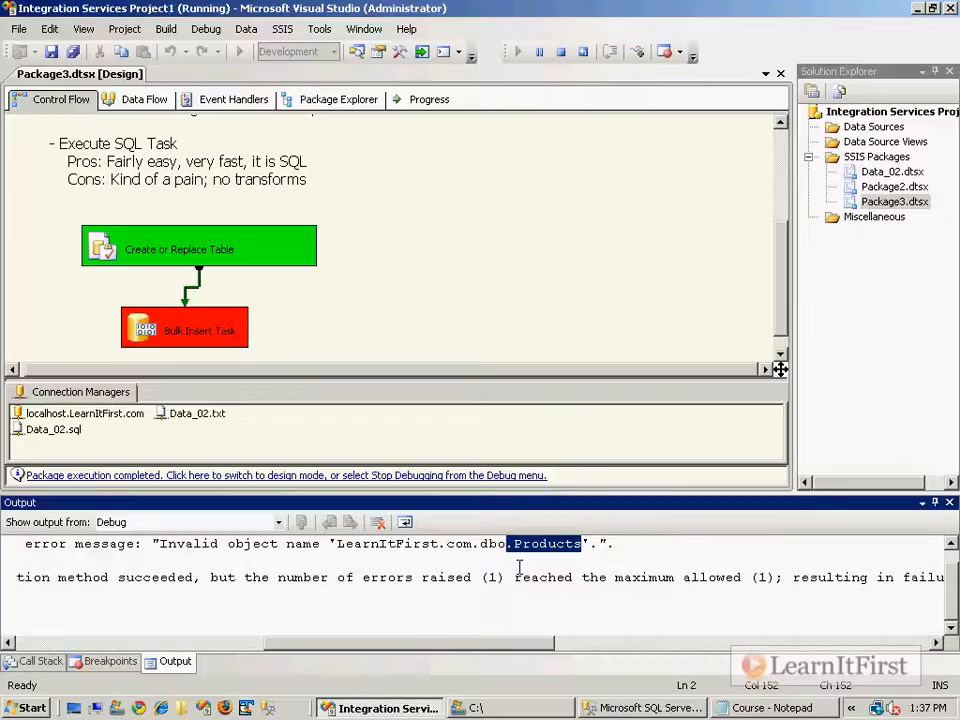
click(640, 708)
text(s)
key(F5)
click(425, 273)
key(BackSpace)
key(F5)
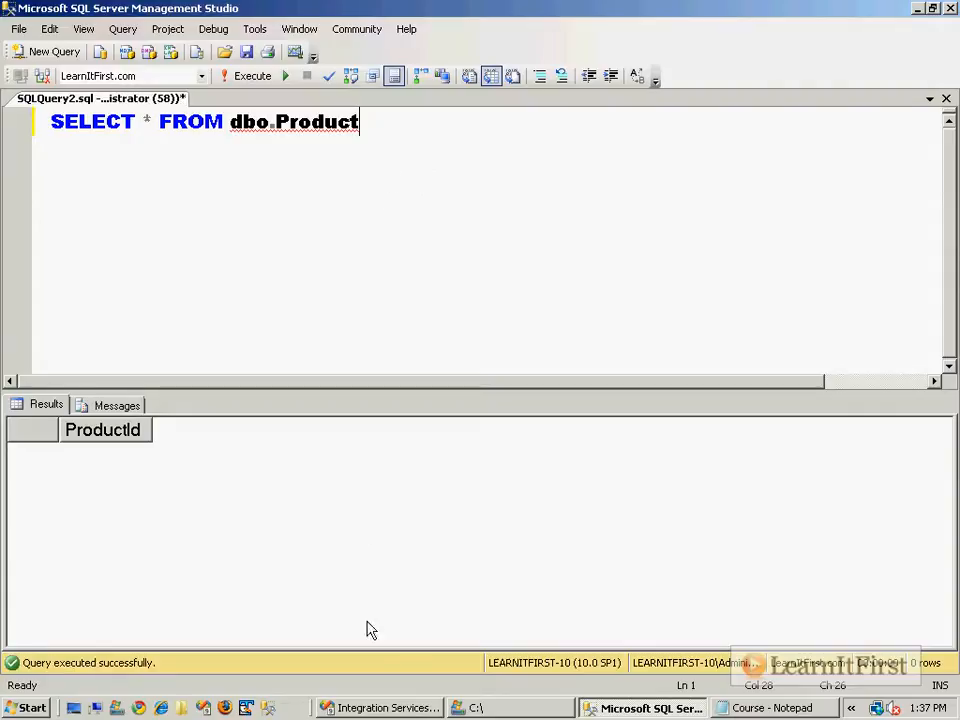
Recheck the error's table name, then stop debugging to return to design mode.
click(368, 708)
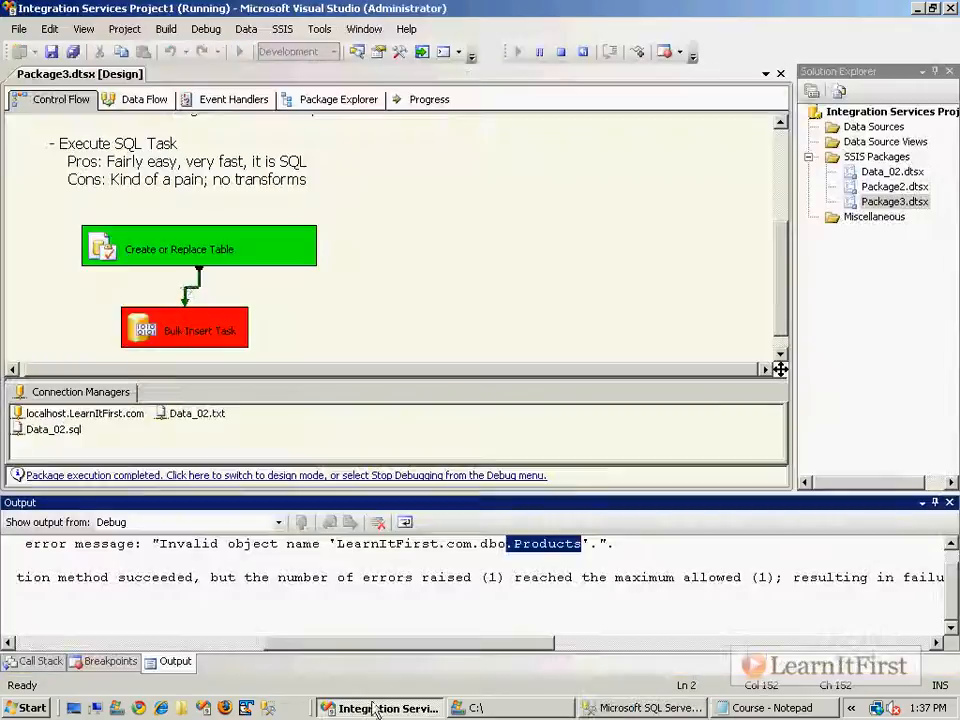
click(157, 251)
click(525, 544)
drag(514, 544, 582, 543)
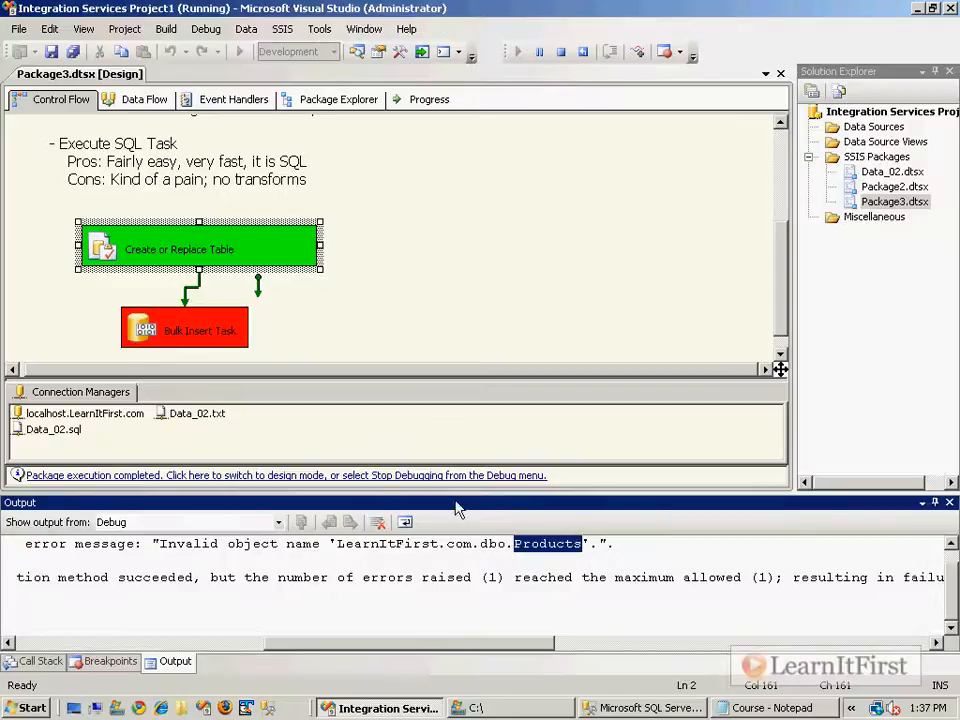
click(351, 477)
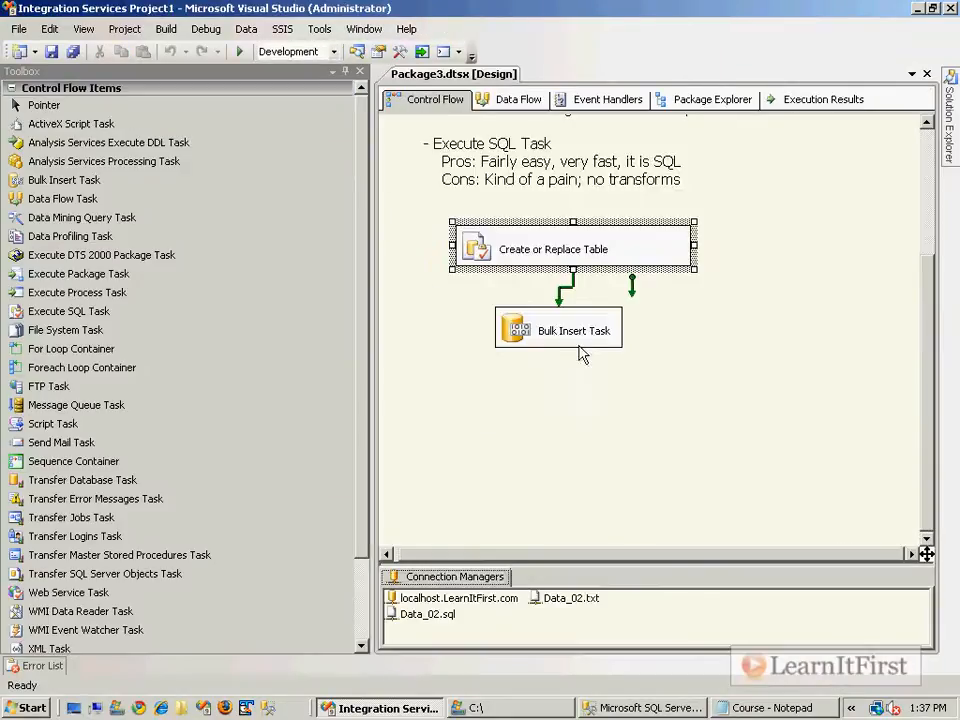
Set the Bulk Insert Task's DestinationTable to [dbo].[Product] and rerun the package.
click(556, 337)
right_click(523, 339)
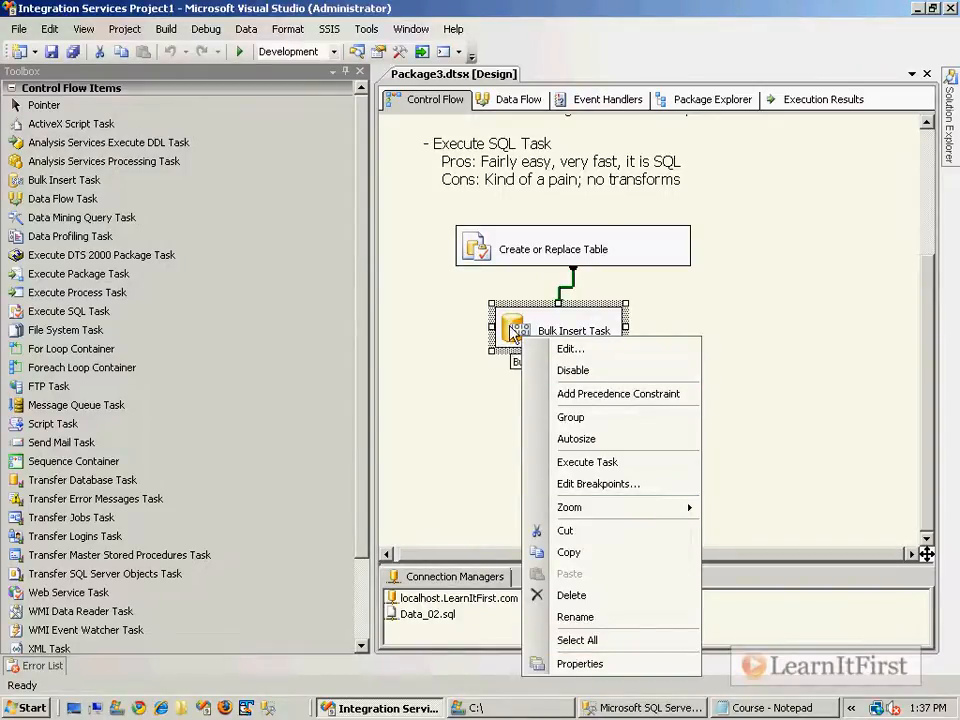
click(563, 349)
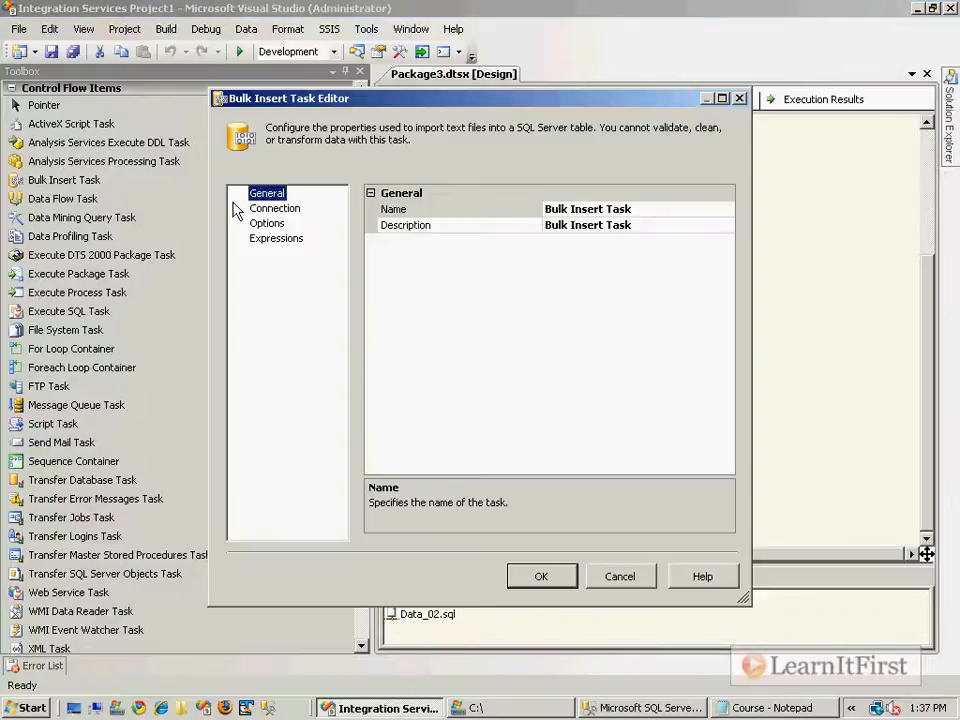
click(275, 208)
click(720, 228)
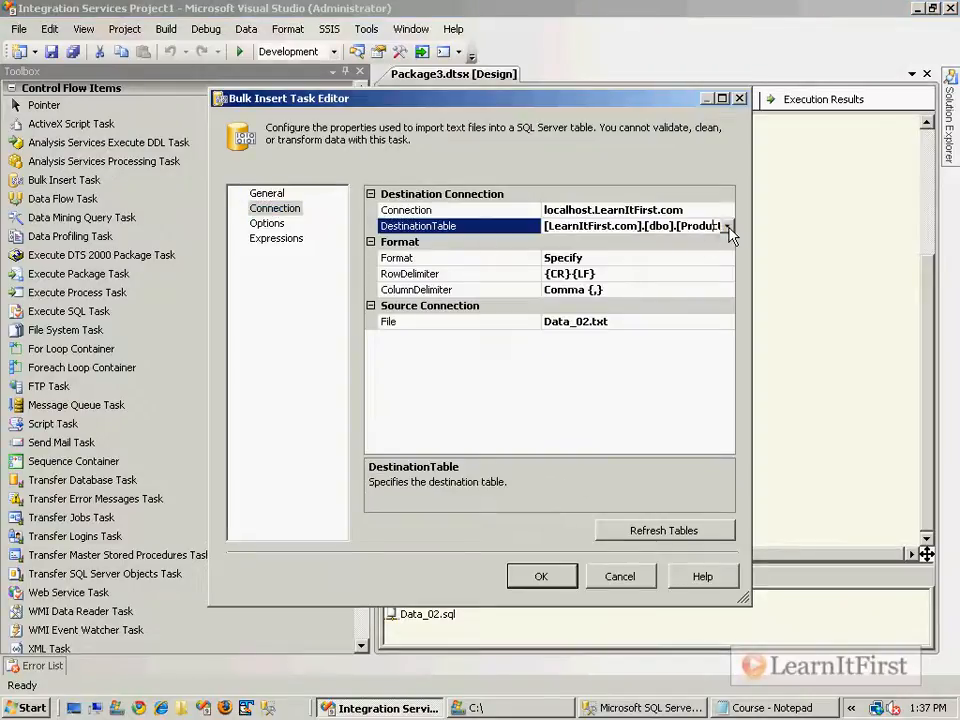
click(727, 226)
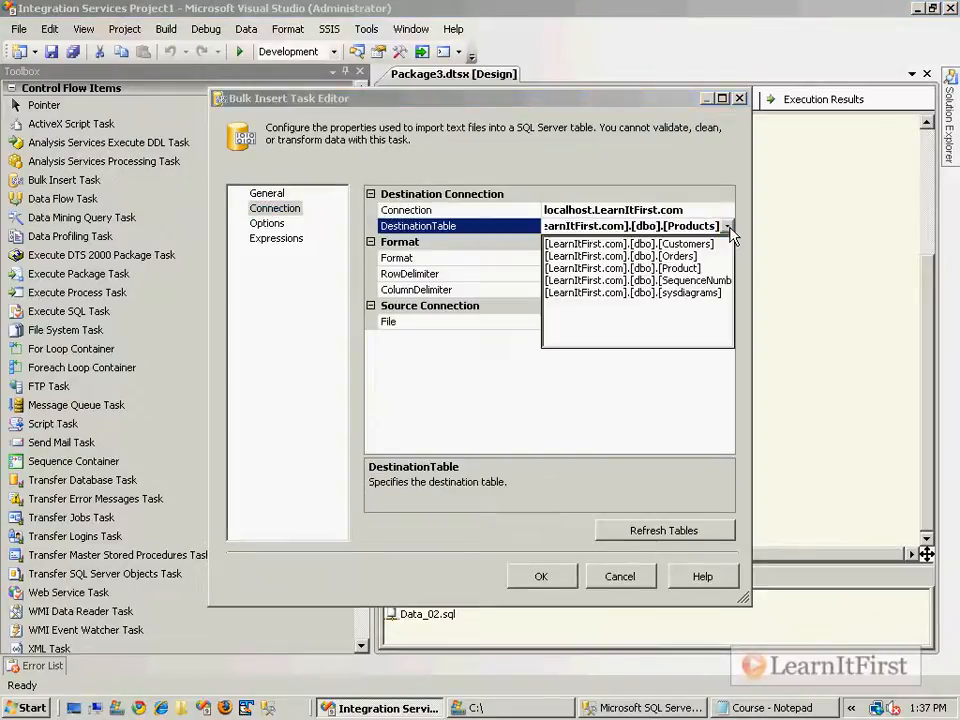
click(698, 269)
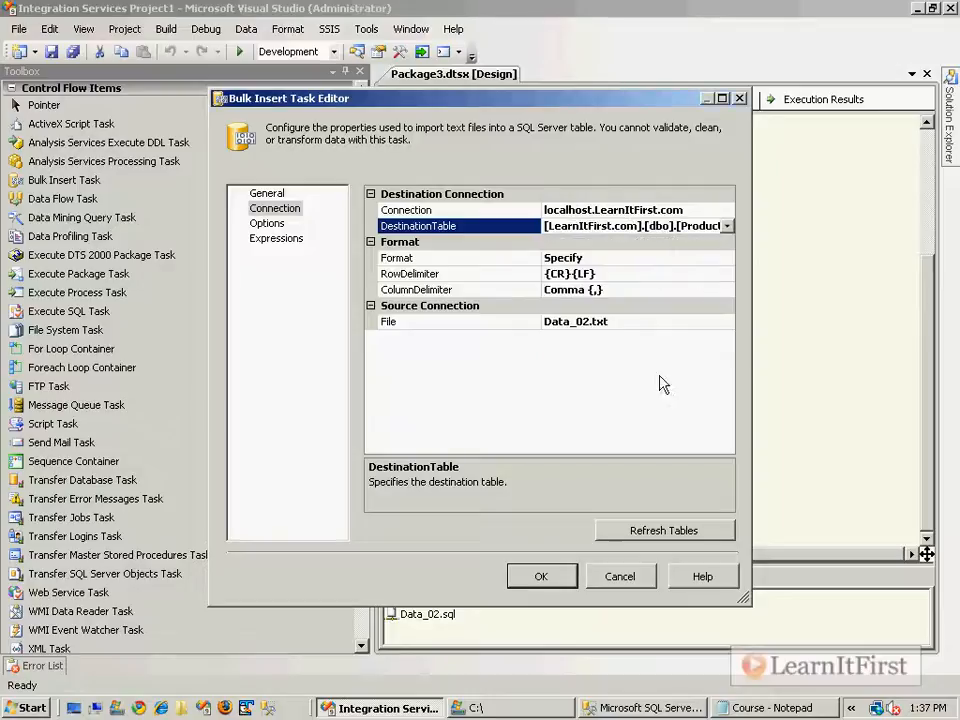
click(541, 577)
key(F5)
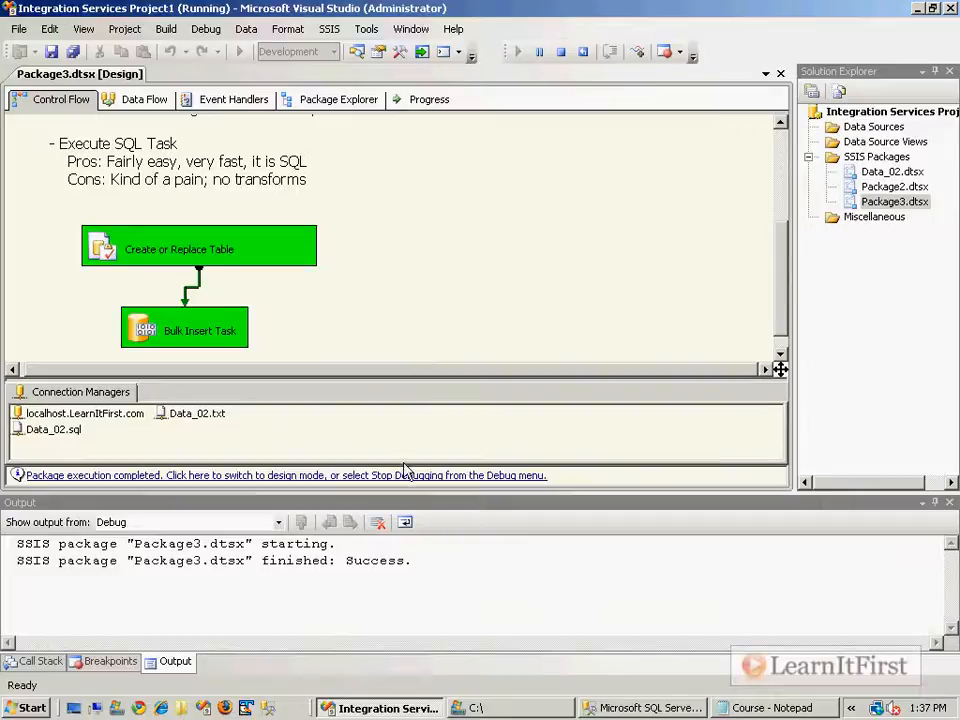
Re-execute SELECT * FROM dbo.Product and select the ProductId column showing rows 1 through 7.
click(612, 712)
key(F5)
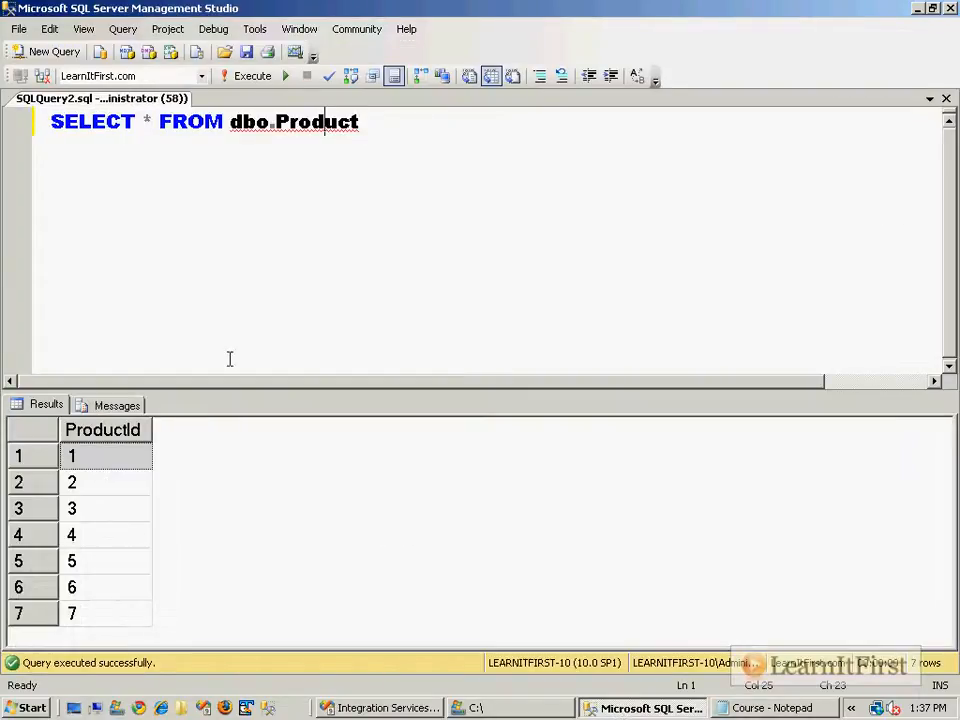
click(100, 429)
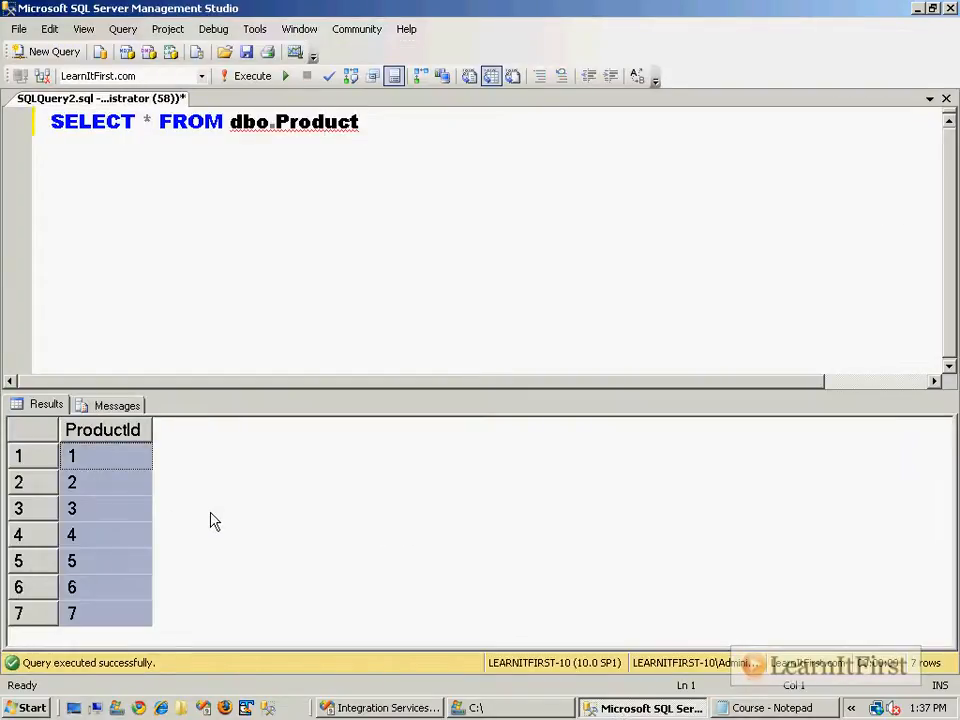